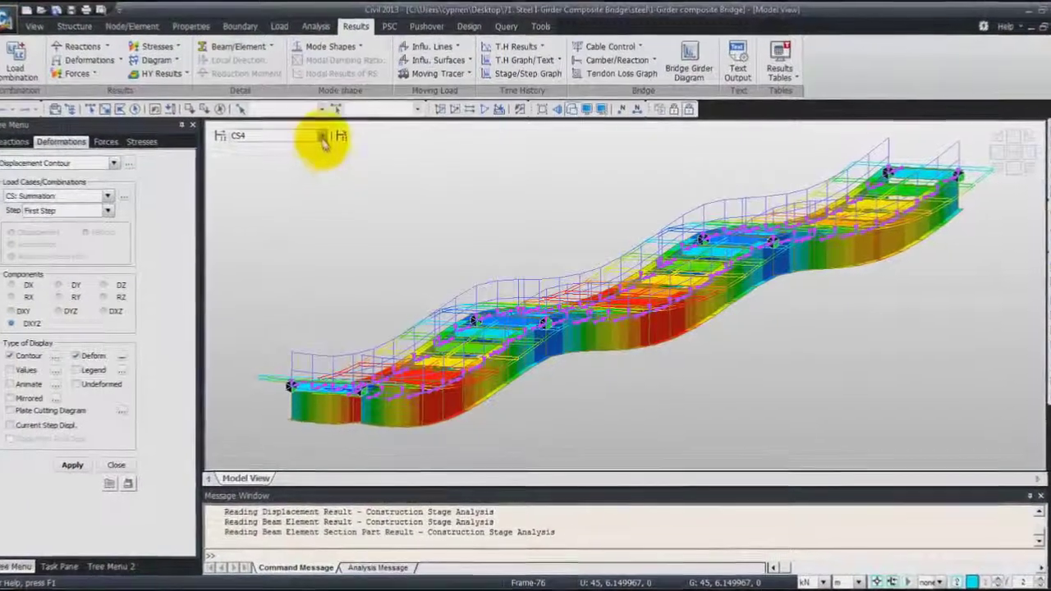
Step: Review the bridge's displacement contours for construction stages CS2 through CS4
{"action": "left_click", "coordinate": [320, 135]}
{"action": "left_click", "coordinate": [279, 149]}
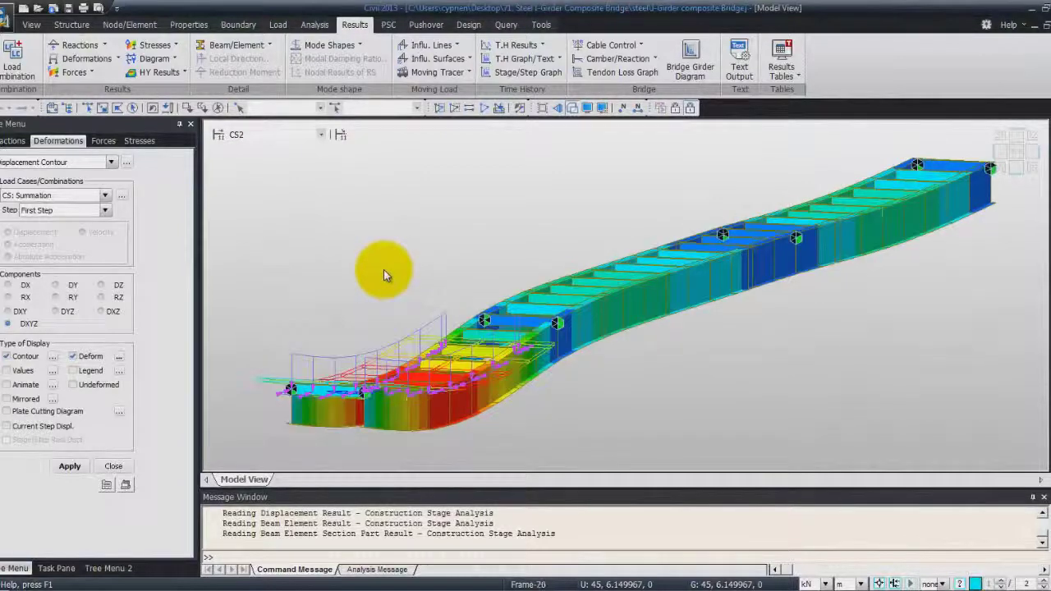
{"action": "key", "text": "Down"}
{"action": "key", "text": "Down"}
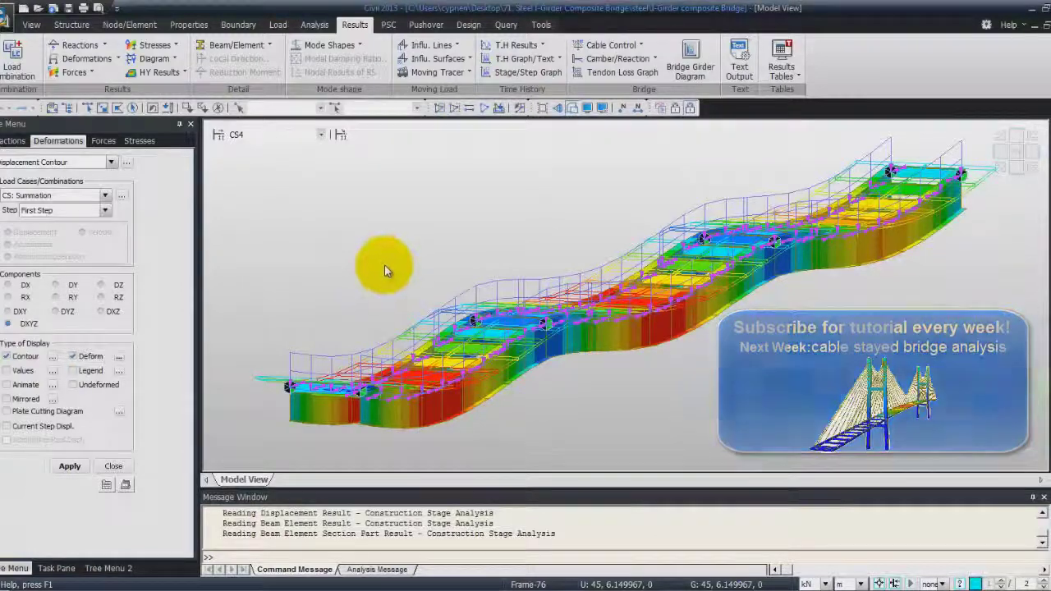
Step: Close the finished I-girder composite bridge project and start a new, empty project
{"action": "left_click", "coordinate": [31, 24]}
{"action": "left_click", "coordinate": [5, 16]}
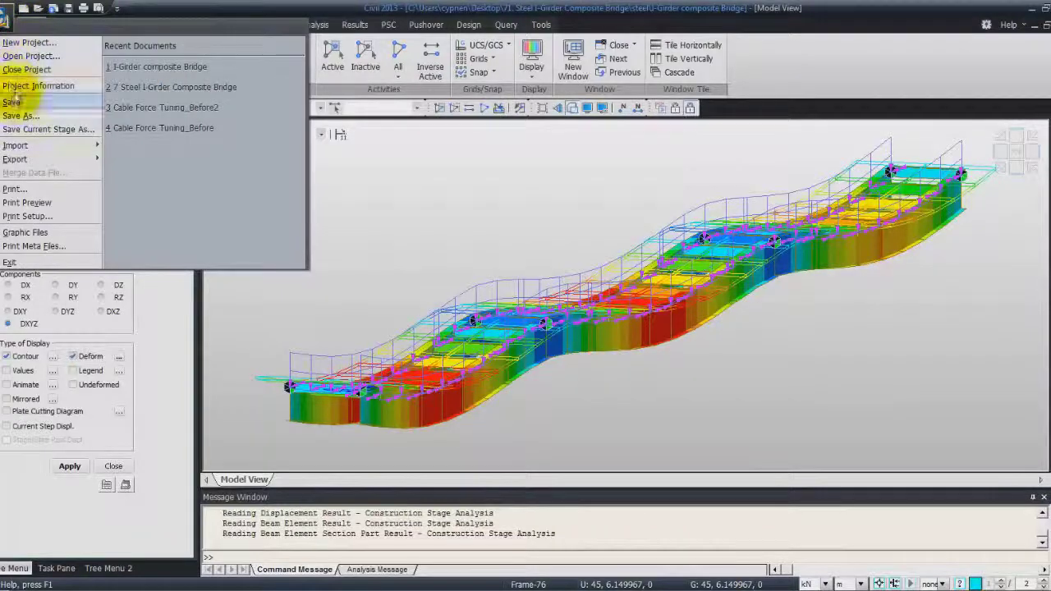
{"action": "left_click", "coordinate": [20, 70]}
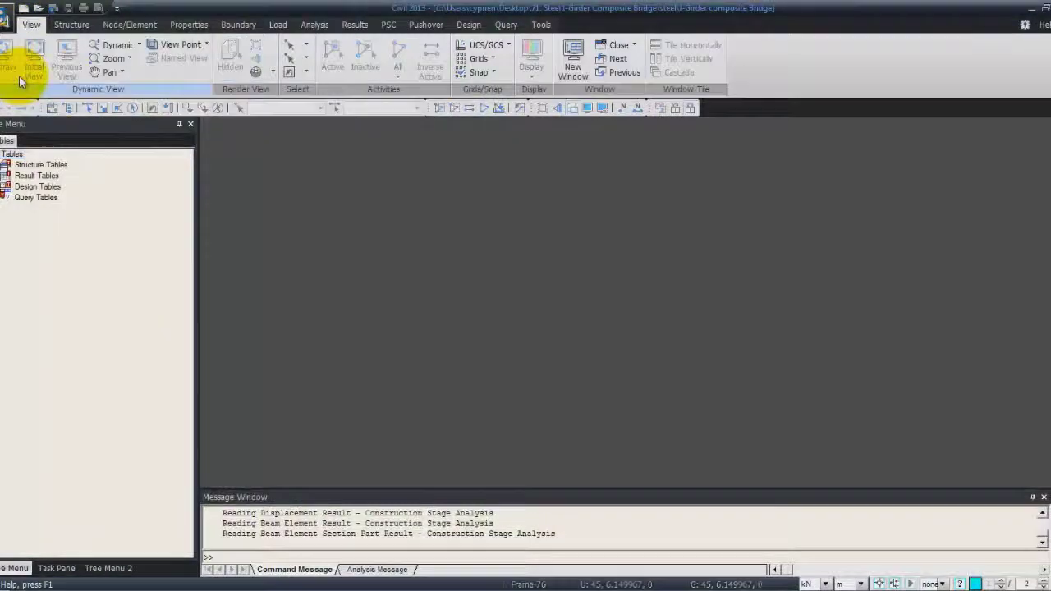
{"action": "left_click", "coordinate": [5, 23]}
{"action": "left_click", "coordinate": [7, 42]}
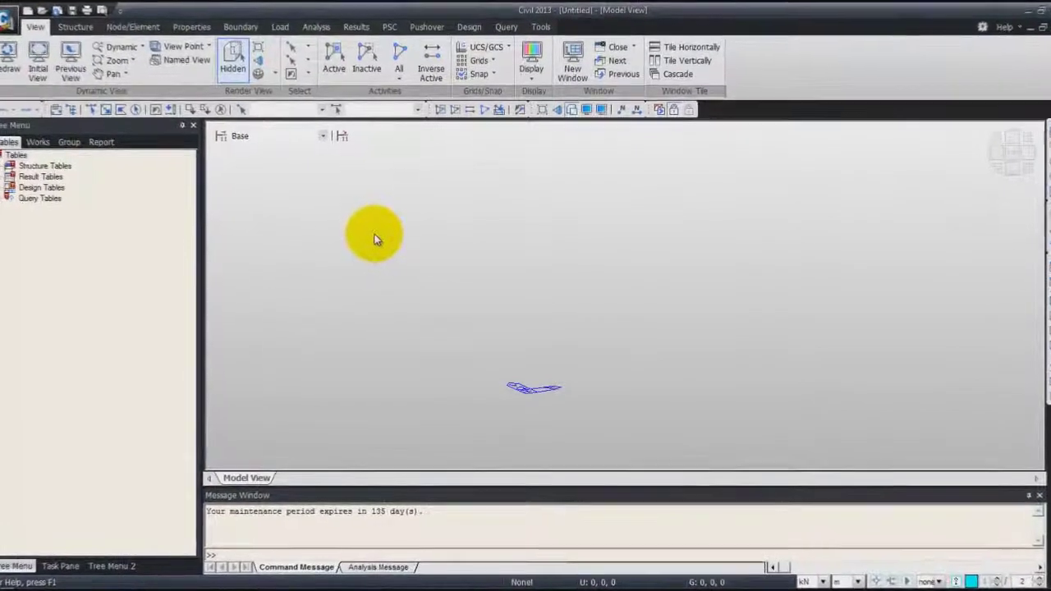
Step: Switch to the Steel I-Girder Composite Bridge PDF in Foxit Reader and read the construction stage analysis procedure
{"action": "key", "text": "alt+Tab"}
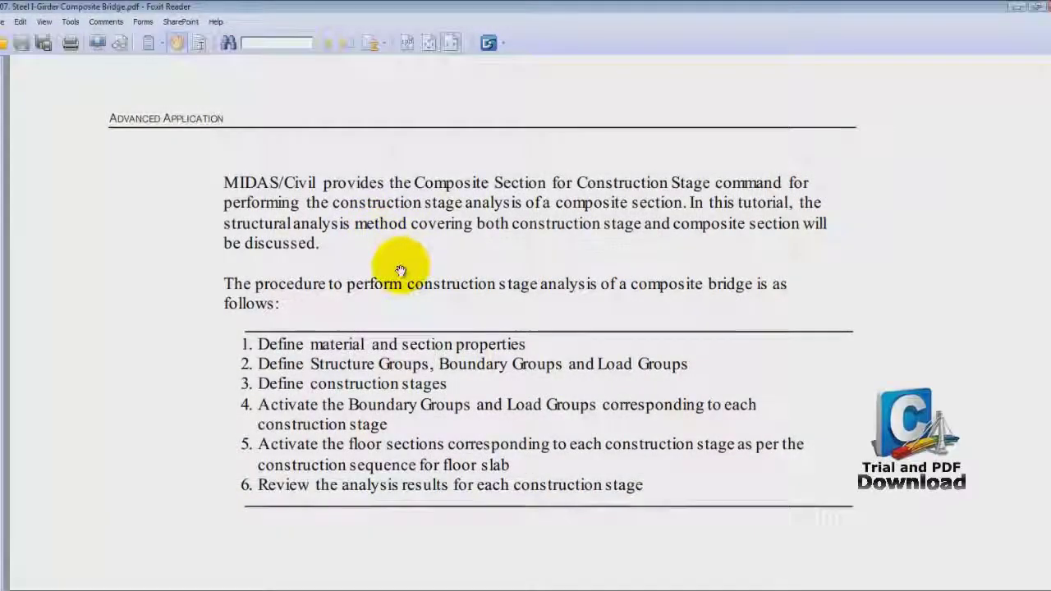
{"action": "scroll", "coordinate": [399, 265], "scroll_direction": "down", "scroll_amount": 1}
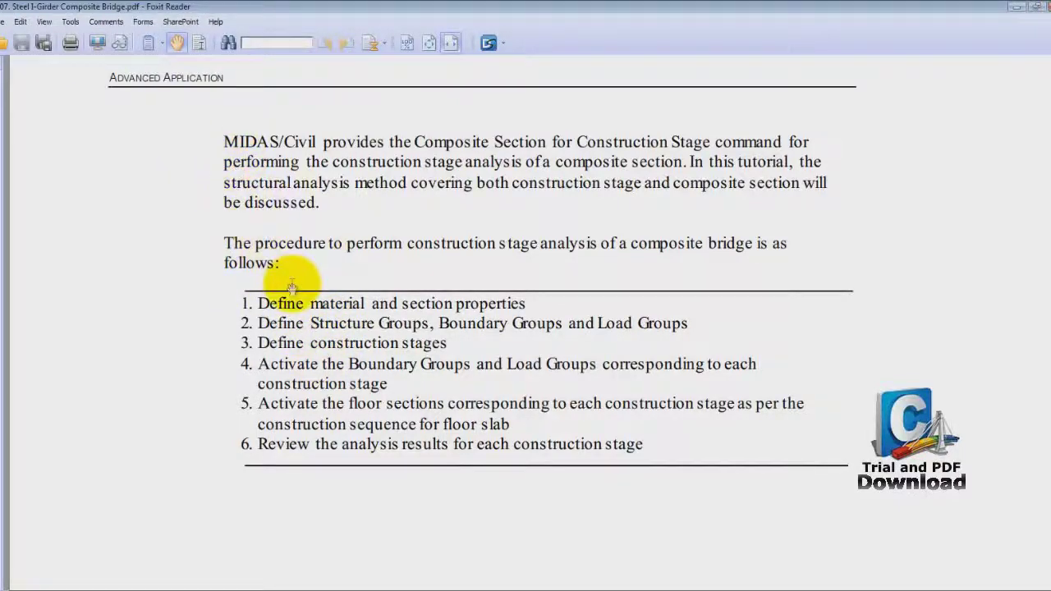
{"action": "scroll", "coordinate": [292, 288], "scroll_direction": "down", "scroll_amount": 1}
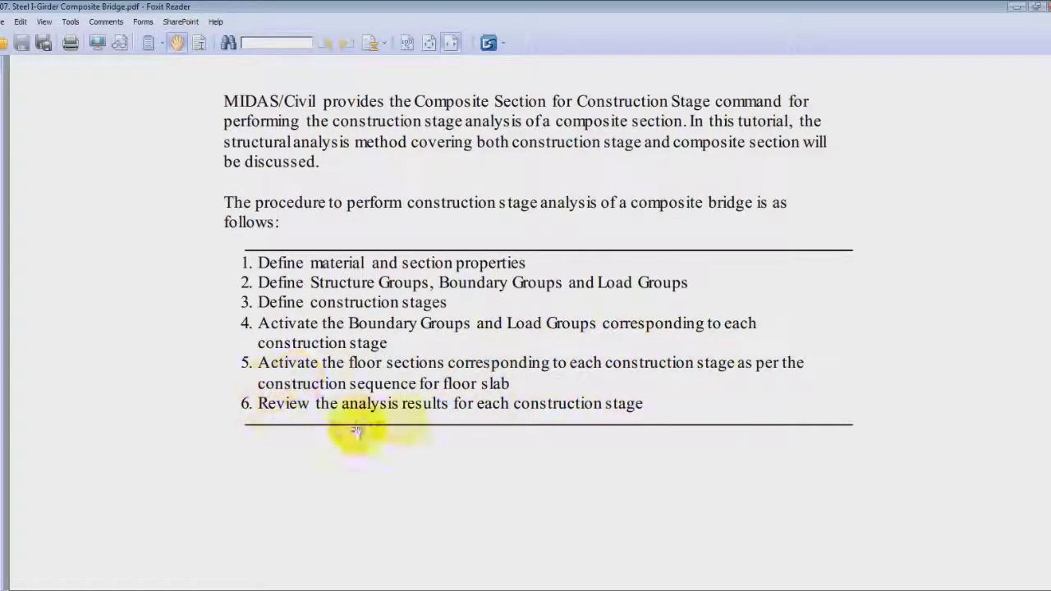
{"action": "scroll", "coordinate": [710, 376], "scroll_direction": "down", "scroll_amount": 3}
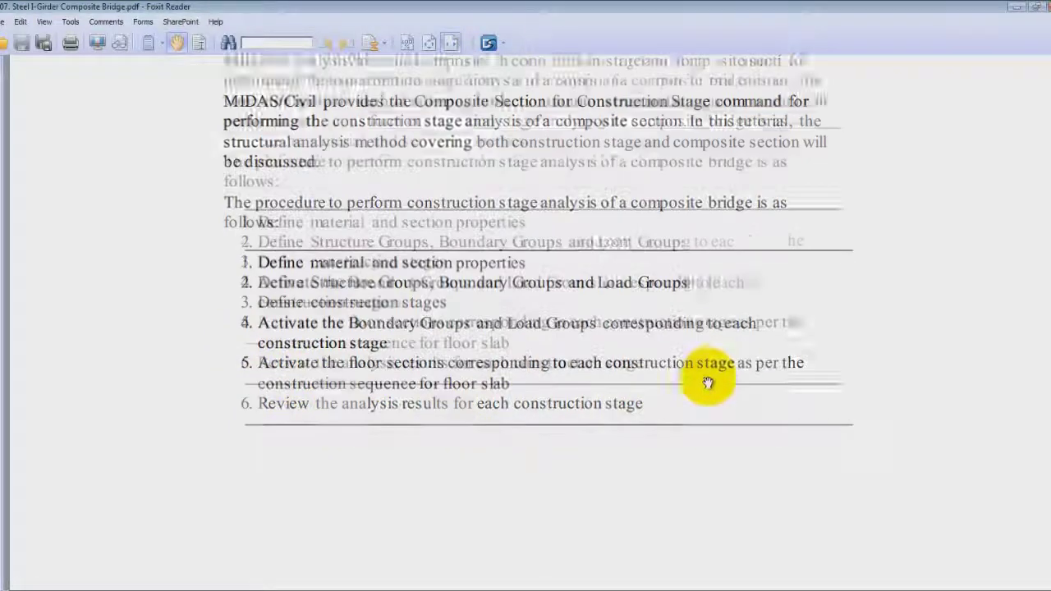
Step: Read the tutorial's cross section drawing, materials table and dead load descriptions
{"action": "scroll", "coordinate": [712, 378], "scroll_direction": "down", "scroll_amount": 10}
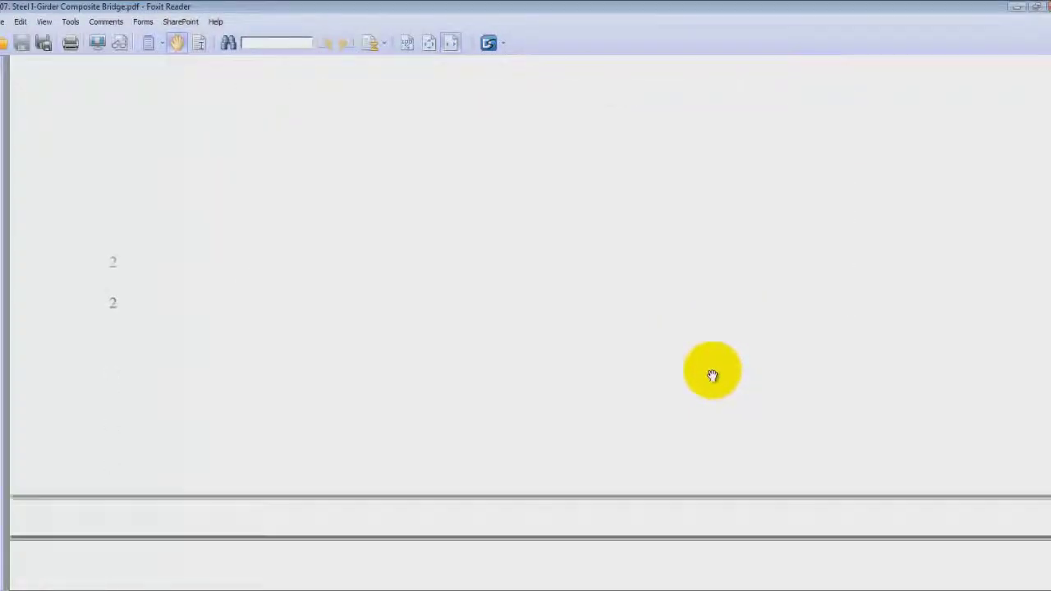
{"action": "scroll", "coordinate": [713, 376], "scroll_direction": "down", "scroll_amount": 6}
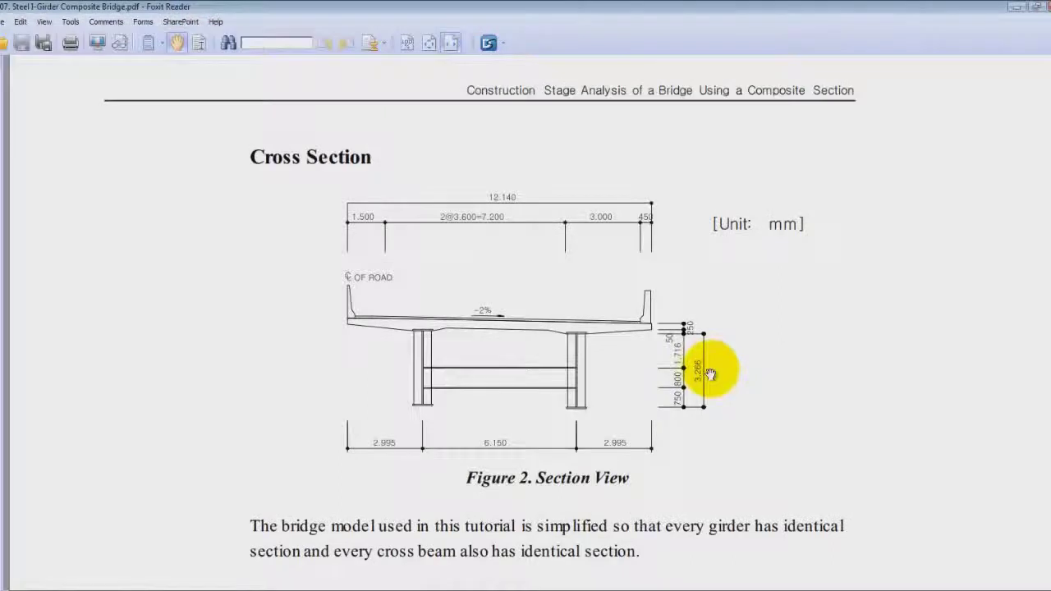
{"action": "scroll", "coordinate": [332, 401], "scroll_direction": "down", "scroll_amount": 1}
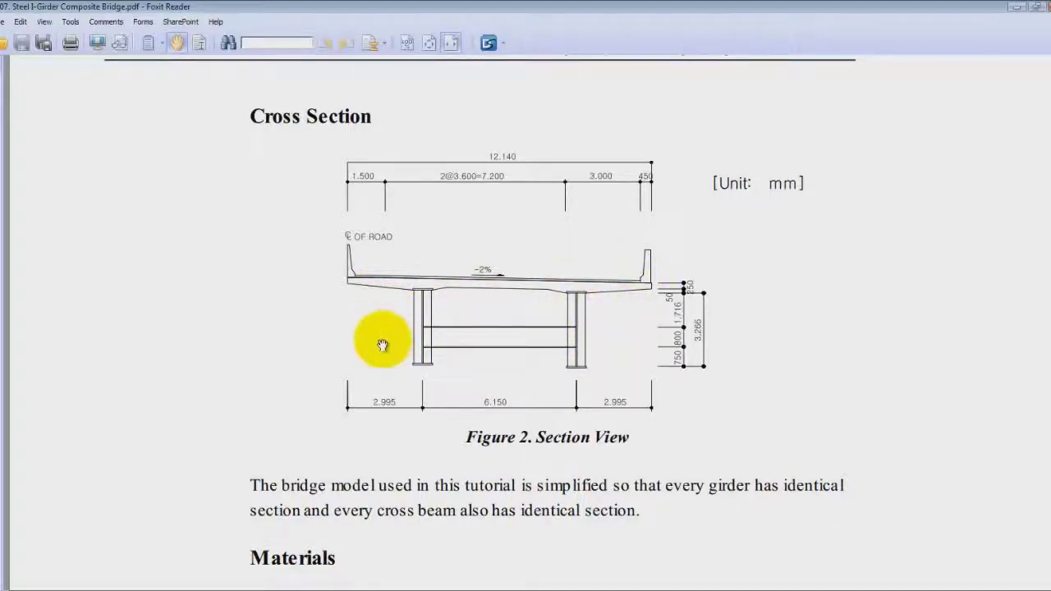
{"action": "scroll", "coordinate": [382, 346], "scroll_direction": "down", "scroll_amount": 5}
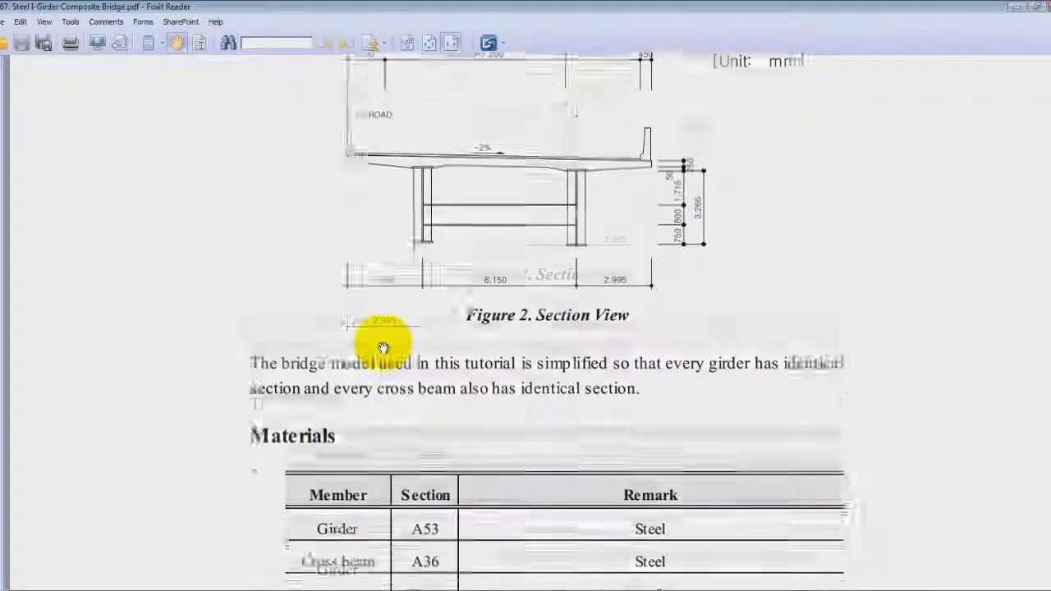
{"action": "scroll", "coordinate": [382, 347], "scroll_direction": "down", "scroll_amount": 1}
{"action": "scroll", "coordinate": [341, 411], "scroll_direction": "down", "scroll_amount": 1}
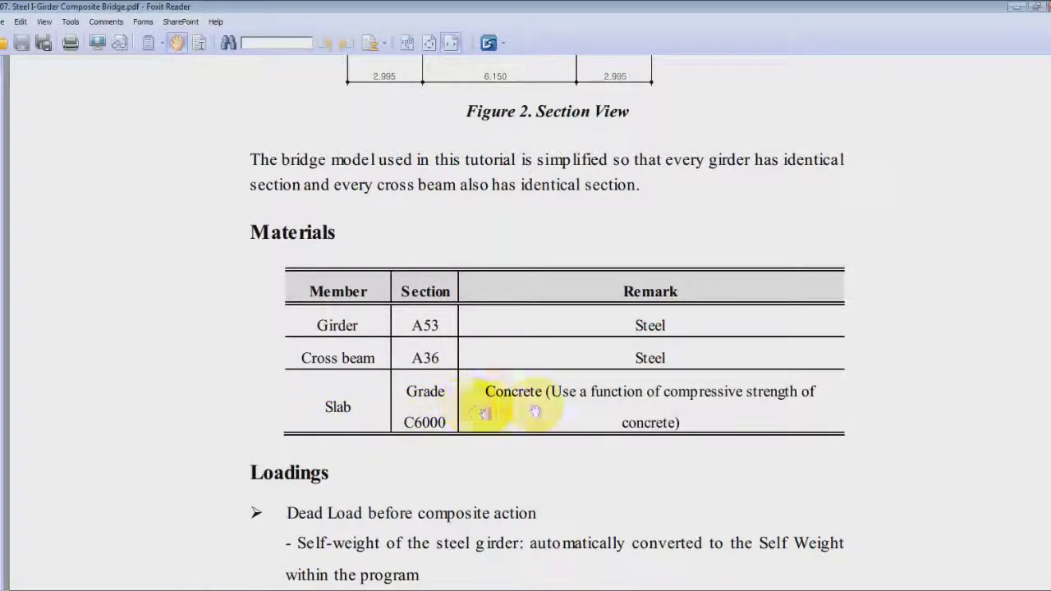
{"action": "scroll", "coordinate": [535, 410], "scroll_direction": "down", "scroll_amount": 5}
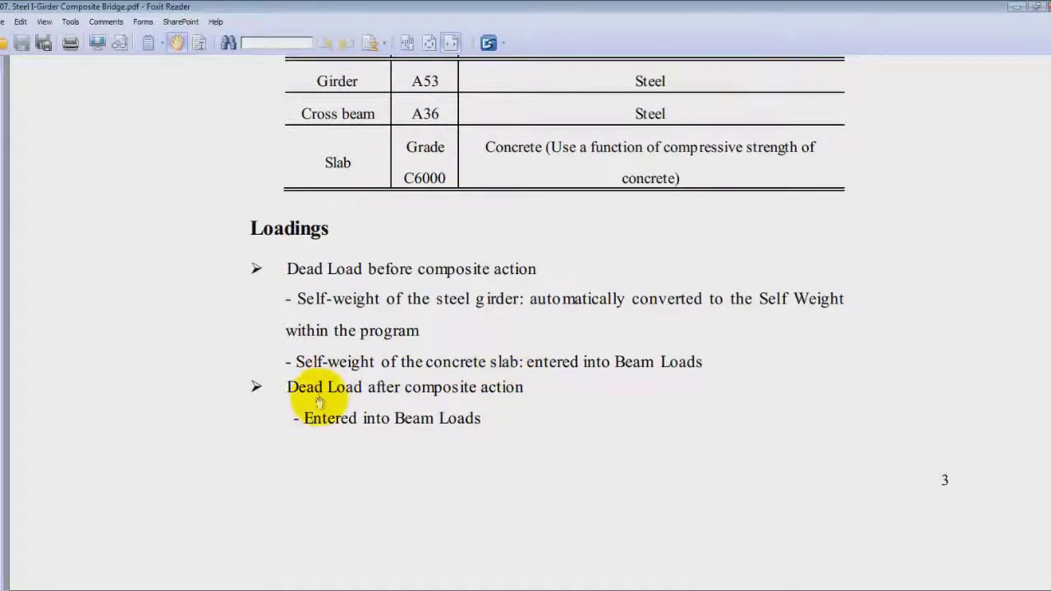
Step: Examine the deck construction sequence figure and the table of load cases and load groups
{"action": "scroll", "coordinate": [318, 397], "scroll_direction": "down", "scroll_amount": 10}
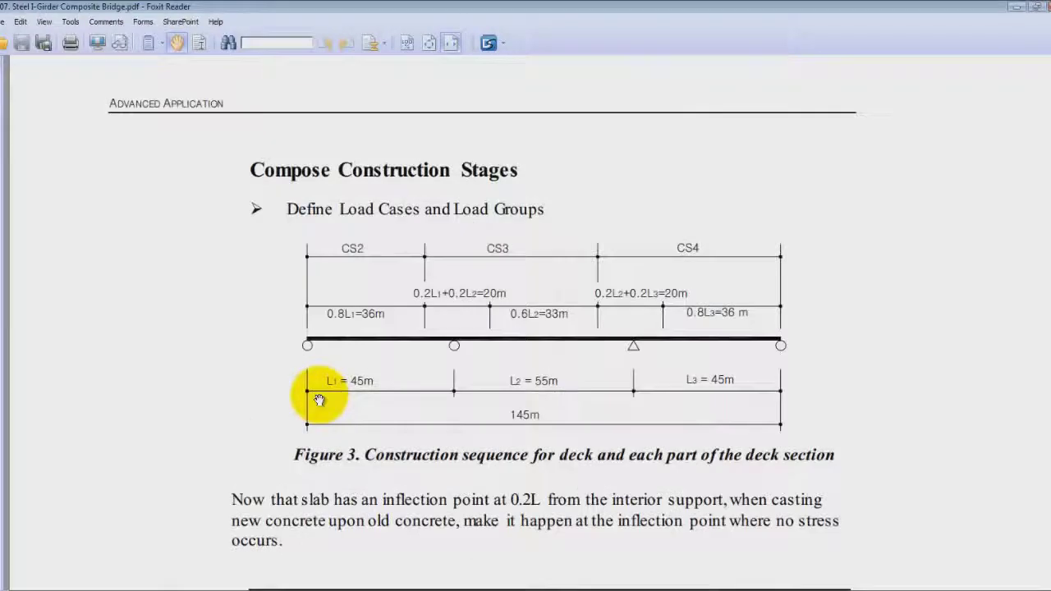
{"action": "scroll", "coordinate": [319, 400], "scroll_direction": "down", "scroll_amount": 1}
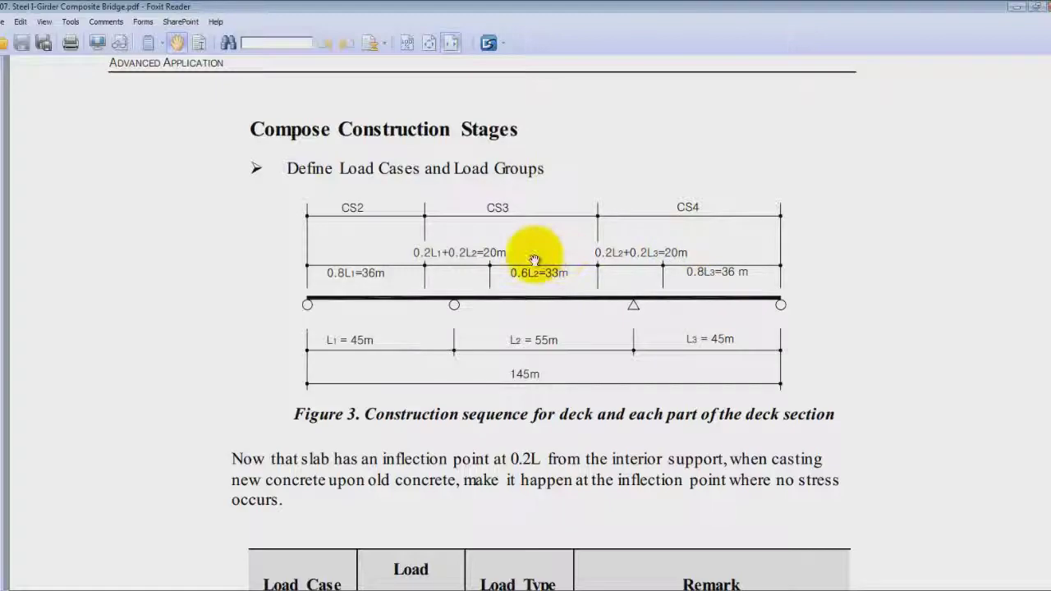
{"action": "scroll", "coordinate": [648, 267], "scroll_direction": "down", "scroll_amount": 5}
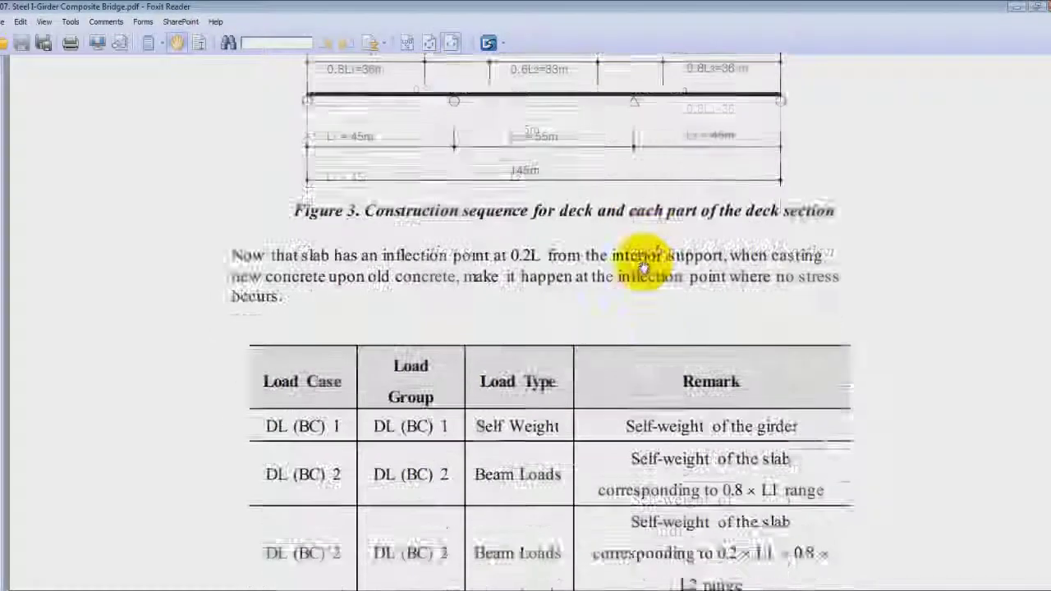
{"action": "scroll", "coordinate": [646, 264], "scroll_direction": "down", "scroll_amount": 1}
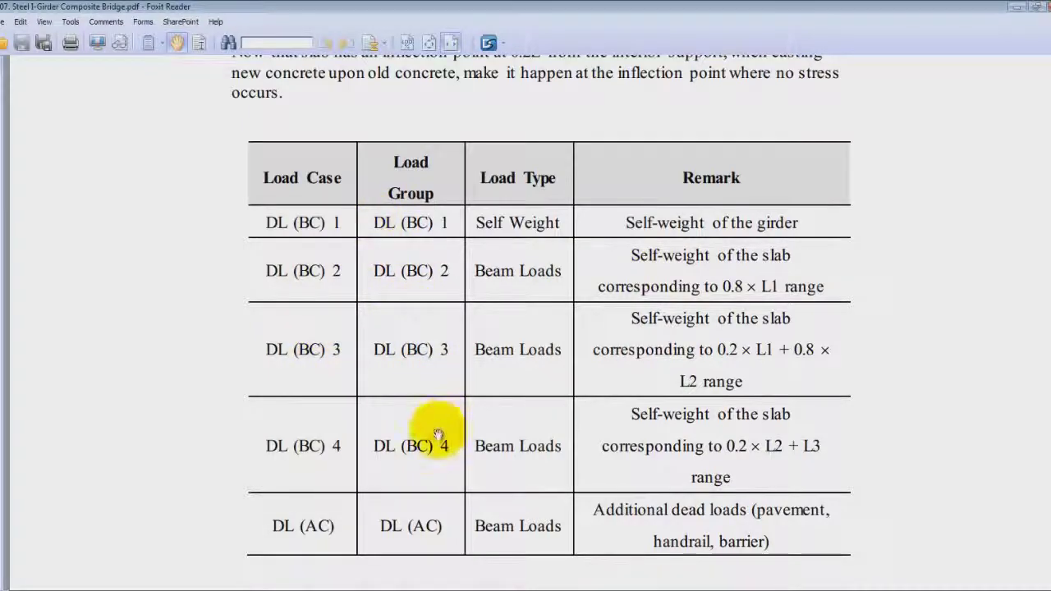
Step: Examine the boundary group and construction stage tables and read the accompanying stage notes
{"action": "scroll", "coordinate": [436, 430], "scroll_direction": "down", "scroll_amount": 8}
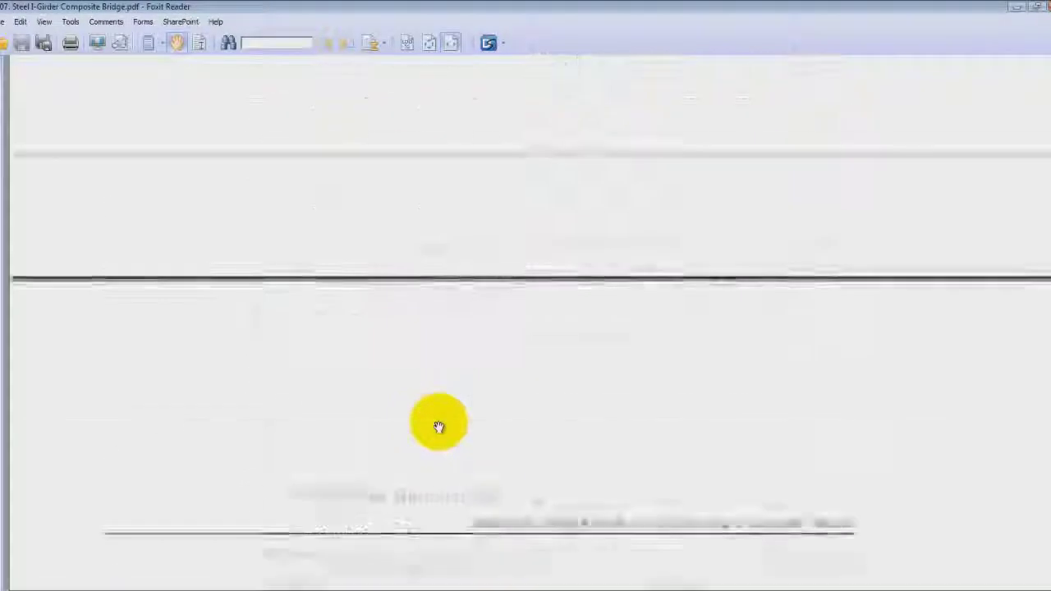
{"action": "scroll", "coordinate": [439, 396], "scroll_direction": "down", "scroll_amount": 3}
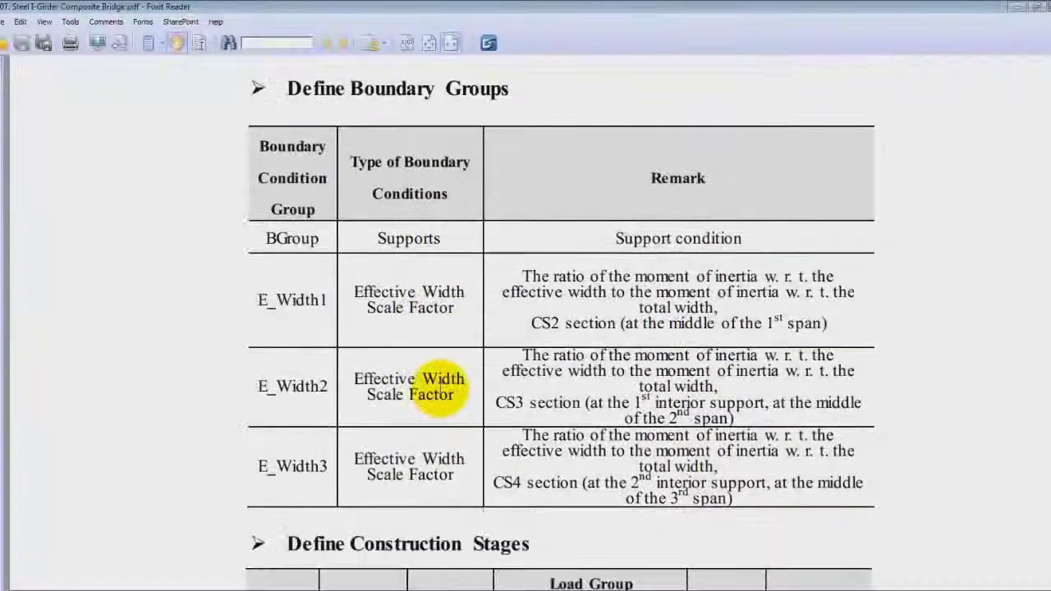
{"action": "scroll", "coordinate": [301, 413], "scroll_direction": "down", "scroll_amount": 9}
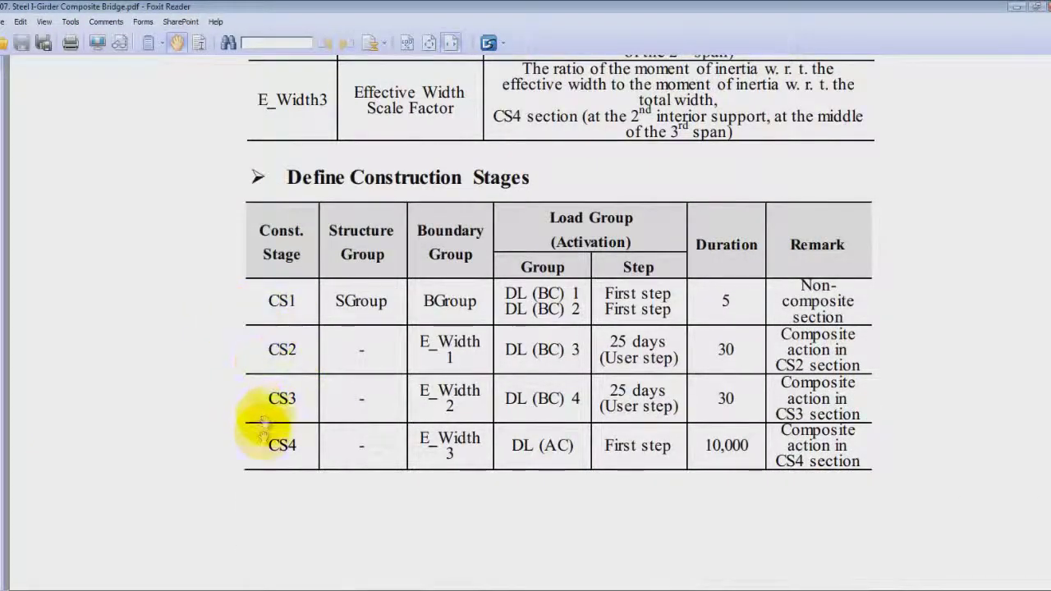
{"action": "scroll", "coordinate": [270, 466], "scroll_direction": "down", "scroll_amount": 8}
{"action": "scroll", "coordinate": [270, 460], "scroll_direction": "down", "scroll_amount": 12}
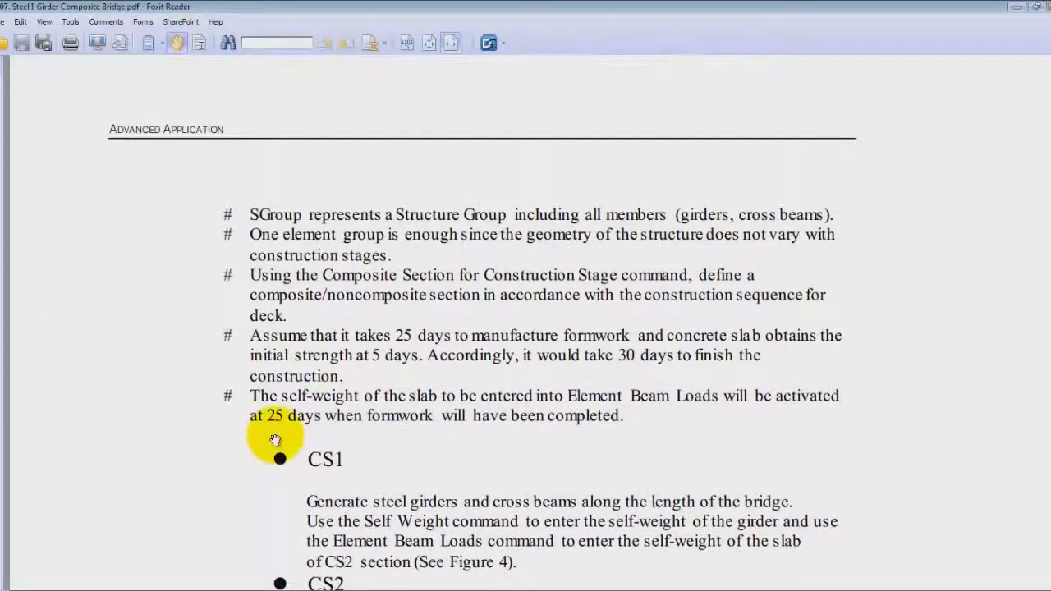
Step: Switch back to midas Civil and add steel material 1 using the ASTM(S) standard and database grade A53
{"action": "key", "text": "alt+Tab"}
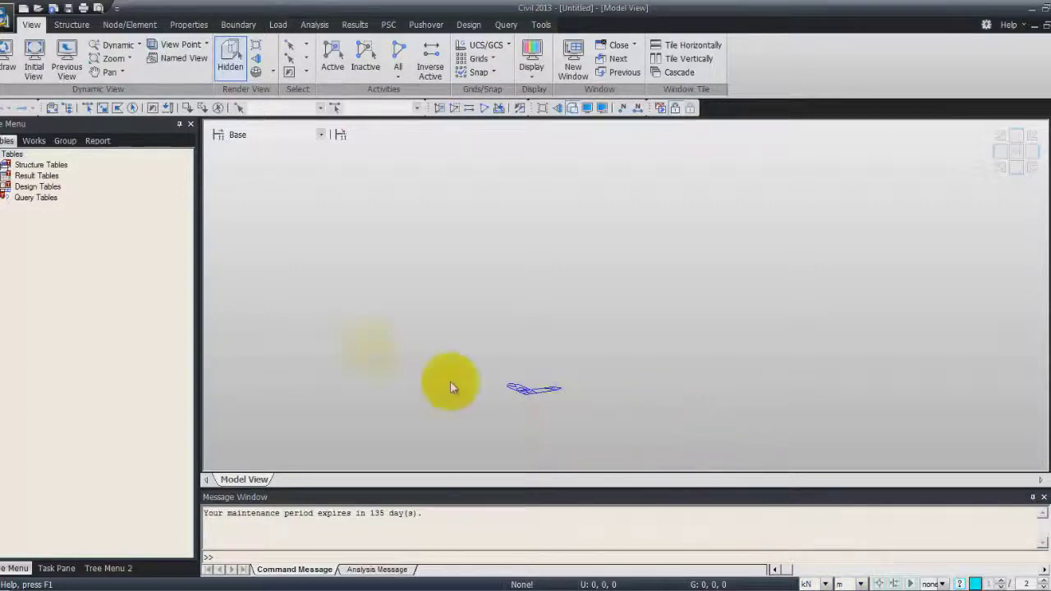
{"action": "left_click", "coordinate": [188, 25]}
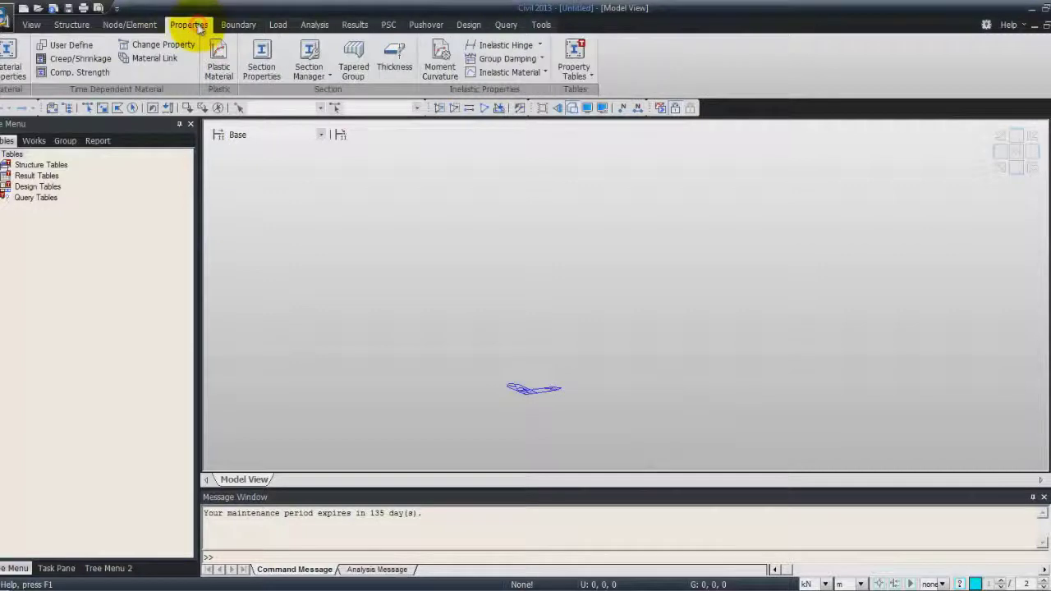
{"action": "left_click", "coordinate": [12, 59]}
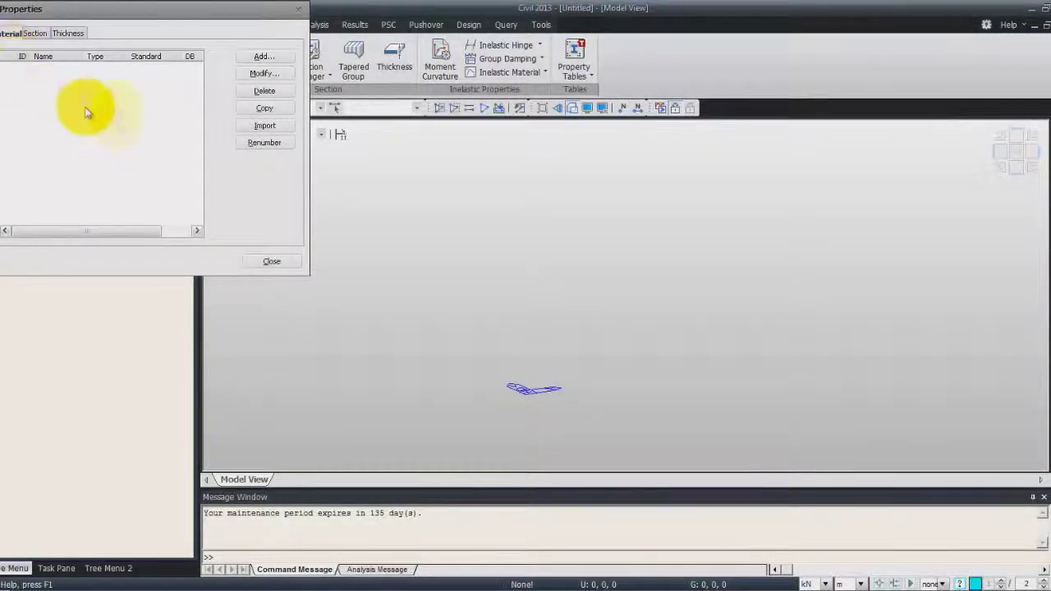
{"action": "left_click", "coordinate": [271, 55]}
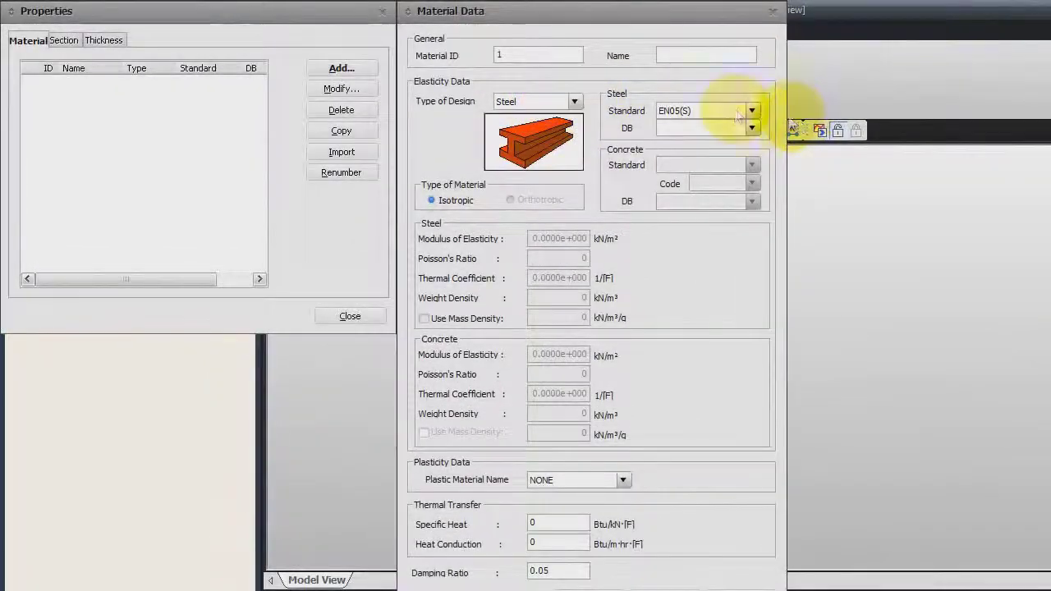
{"action": "left_click", "coordinate": [710, 106]}
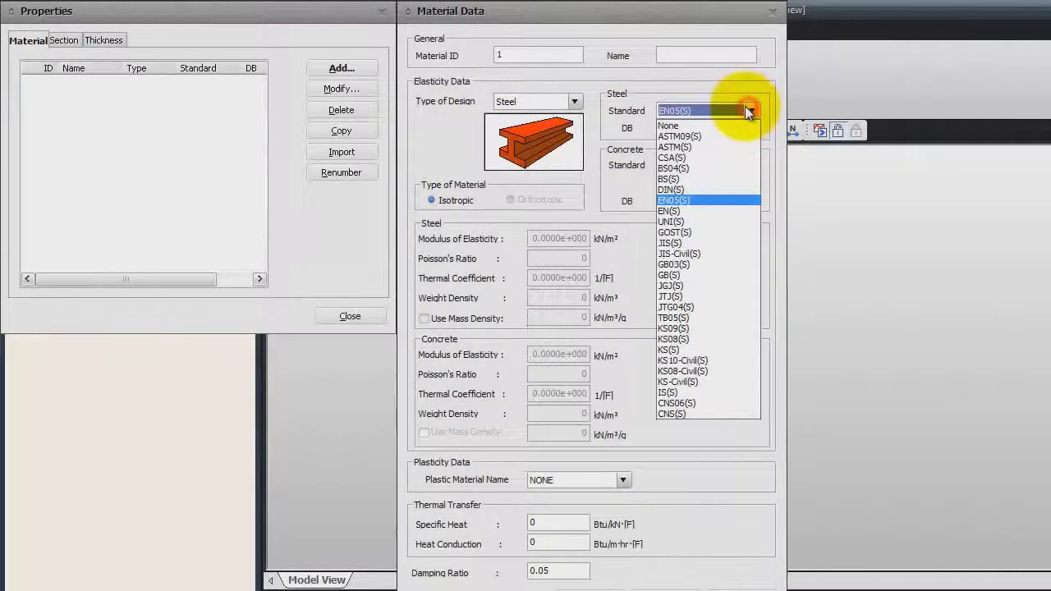
{"action": "left_click", "coordinate": [728, 147]}
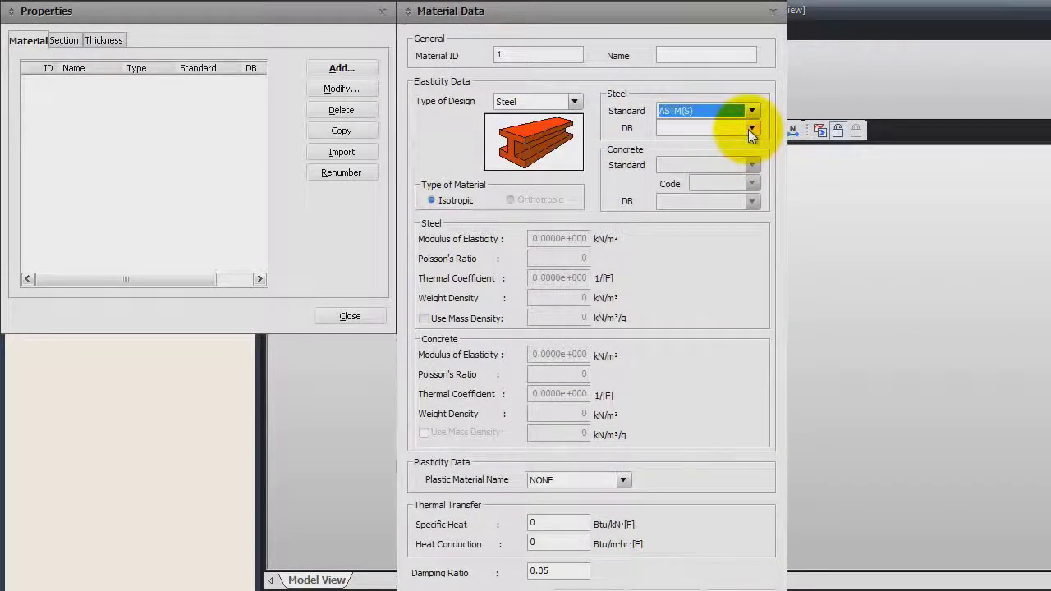
{"action": "left_click", "coordinate": [750, 129]}
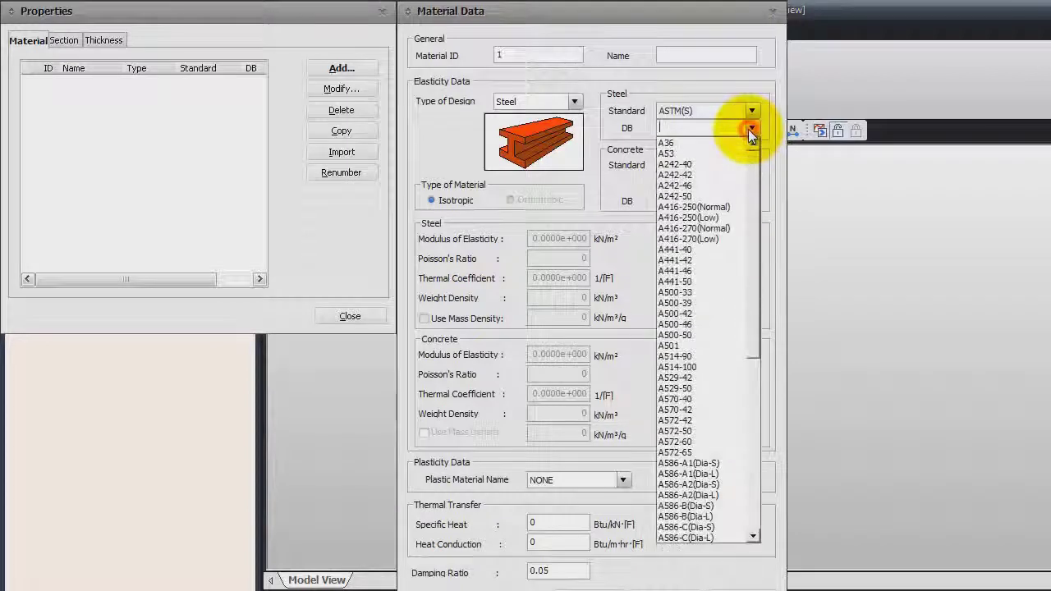
{"action": "left_click", "coordinate": [683, 153]}
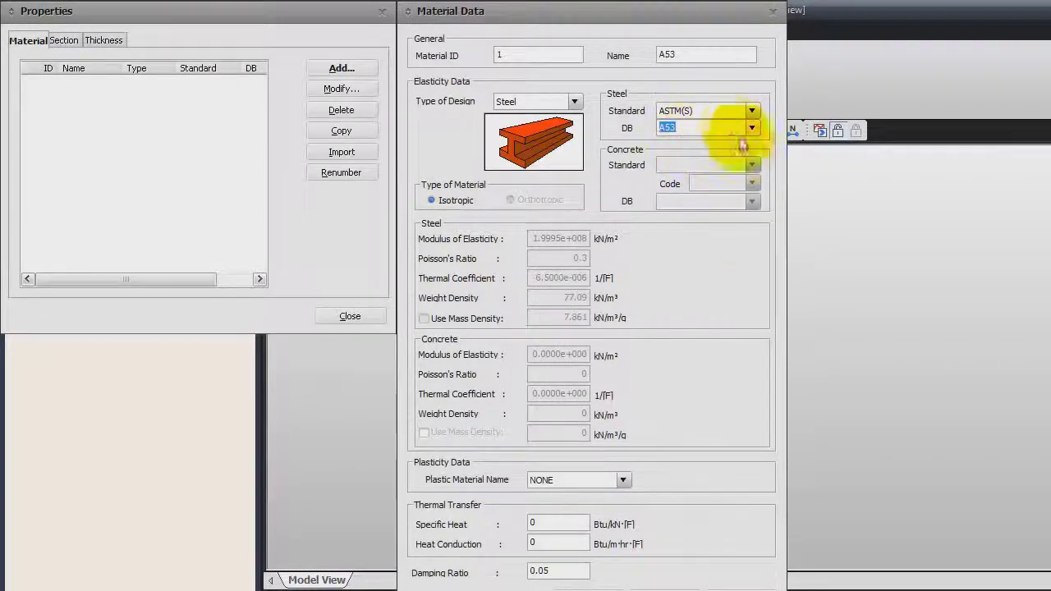
{"action": "left_click", "coordinate": [733, 585]}
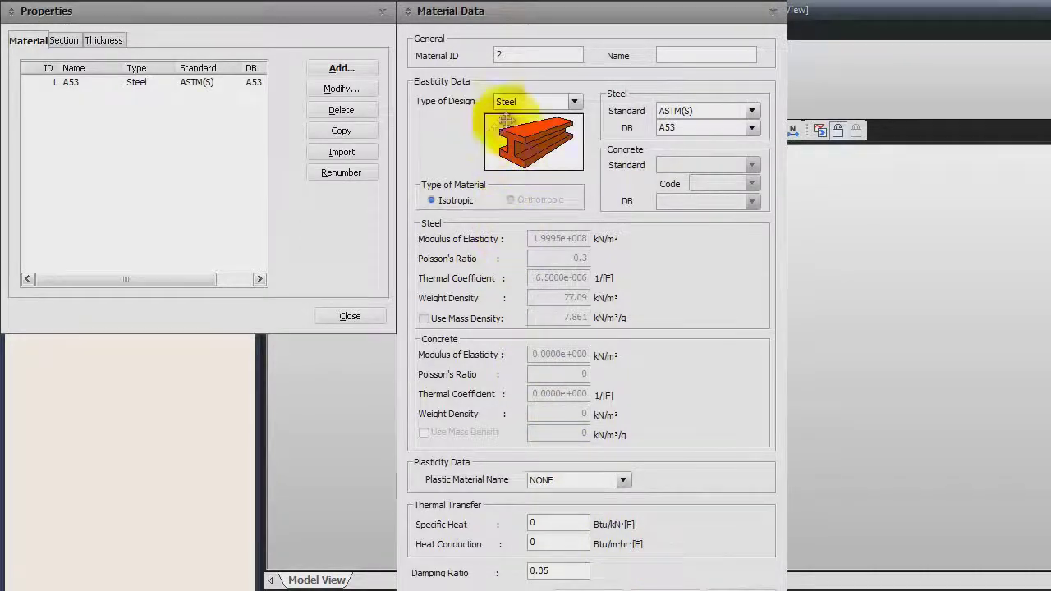
Step: Add steel material 2 with the ASTM(S) database grade A36
{"action": "left_click", "coordinate": [751, 128]}
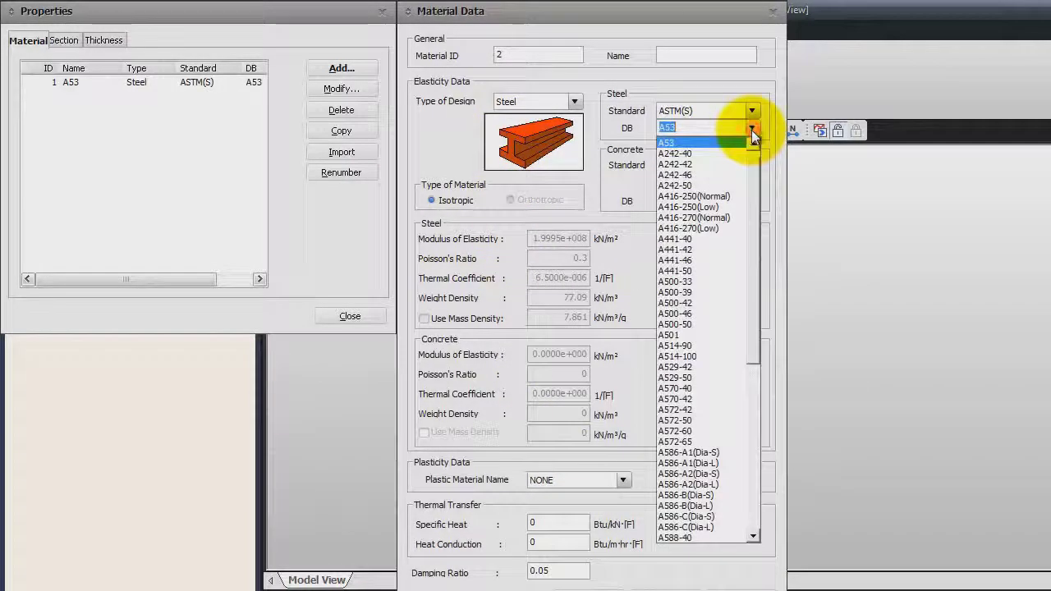
{"action": "scroll", "coordinate": [734, 258], "scroll_direction": "up", "scroll_amount": 1}
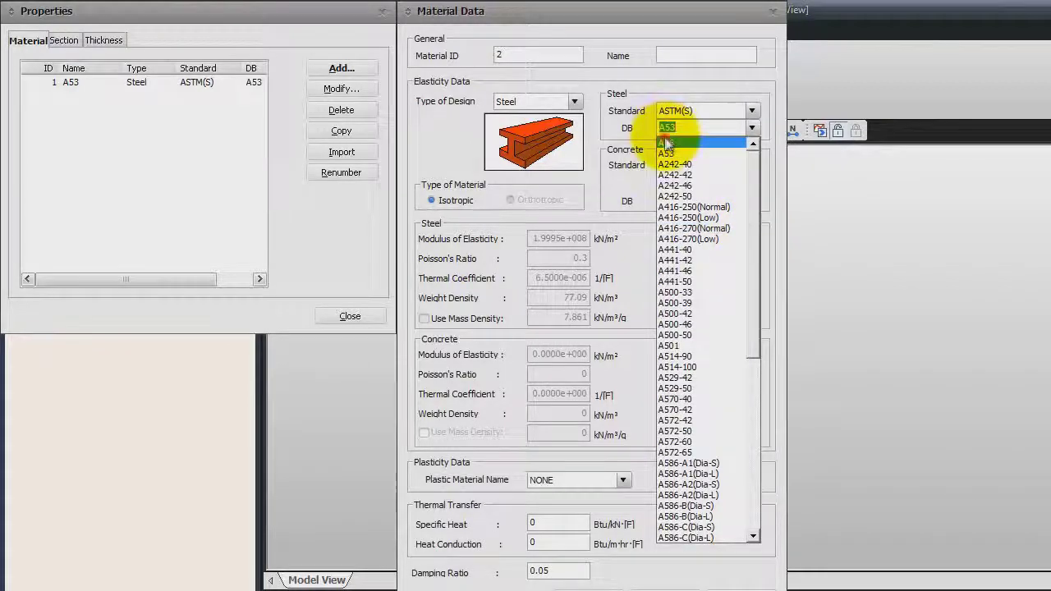
{"action": "left_click", "coordinate": [666, 141]}
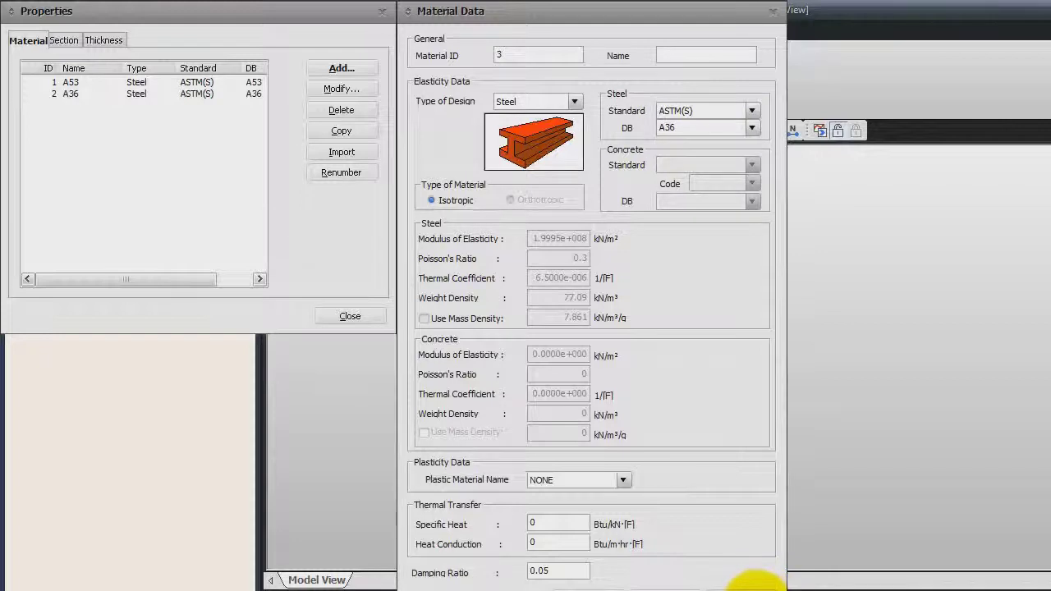
Step: Add concrete material 3 using the ASTM(RC) standard and database grade Grade C6000
{"action": "left_click", "coordinate": [574, 101]}
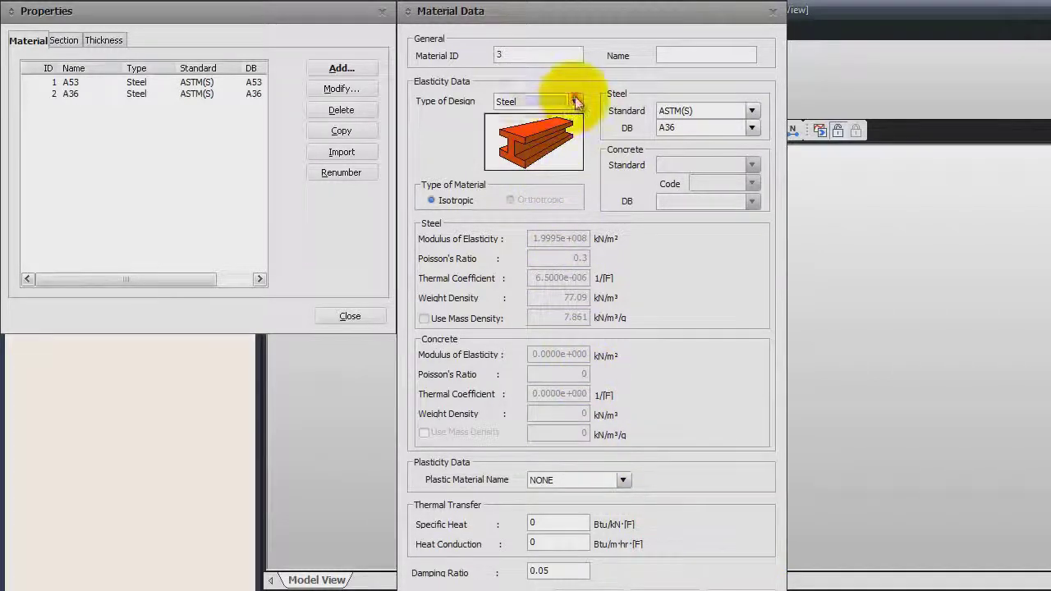
{"action": "left_click", "coordinate": [526, 128]}
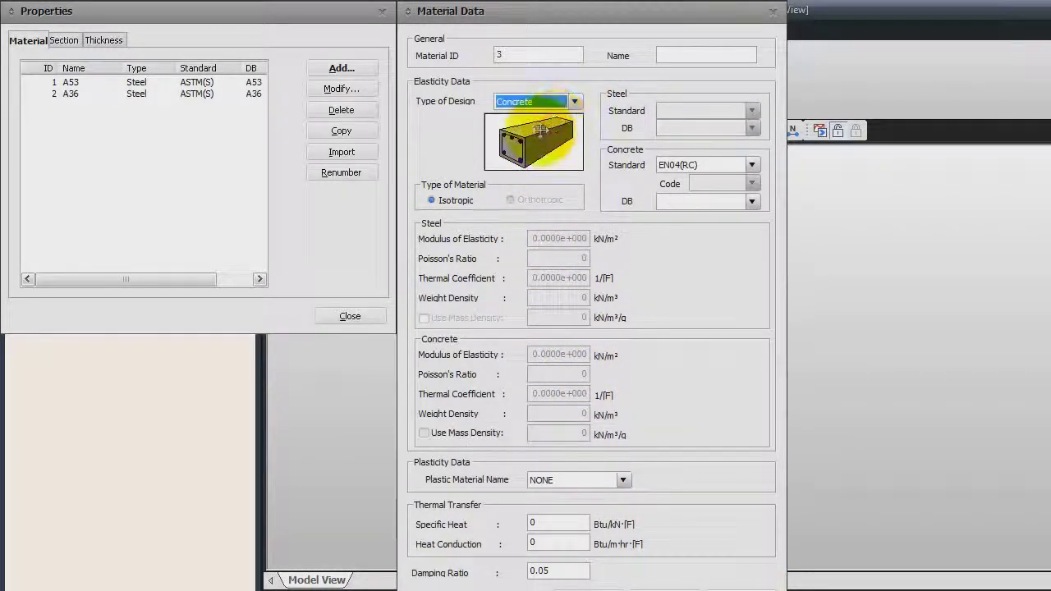
{"action": "left_click", "coordinate": [751, 165]}
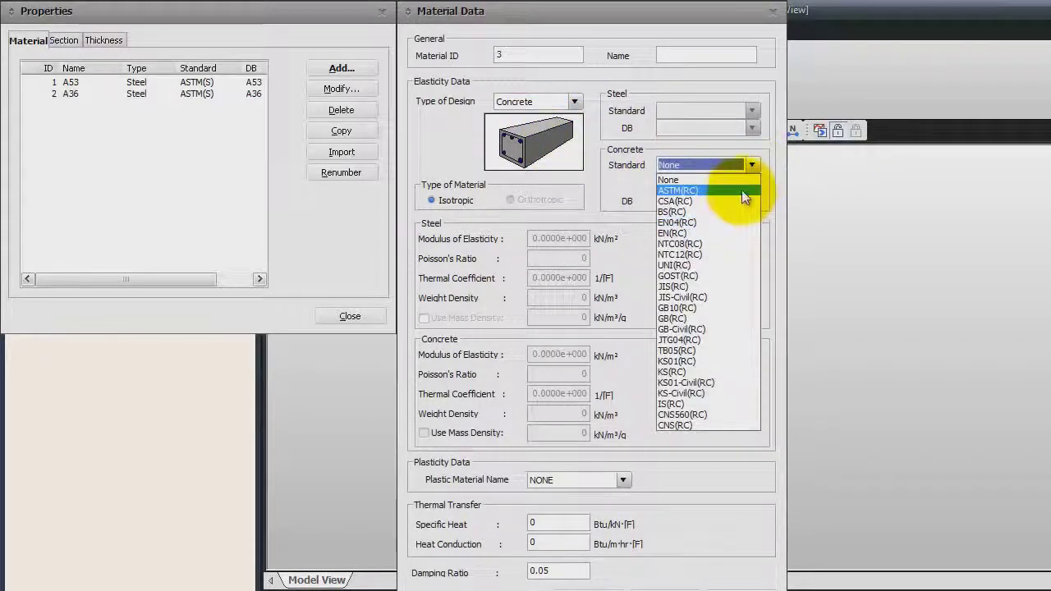
{"action": "left_click", "coordinate": [741, 189]}
{"action": "left_click", "coordinate": [752, 201]}
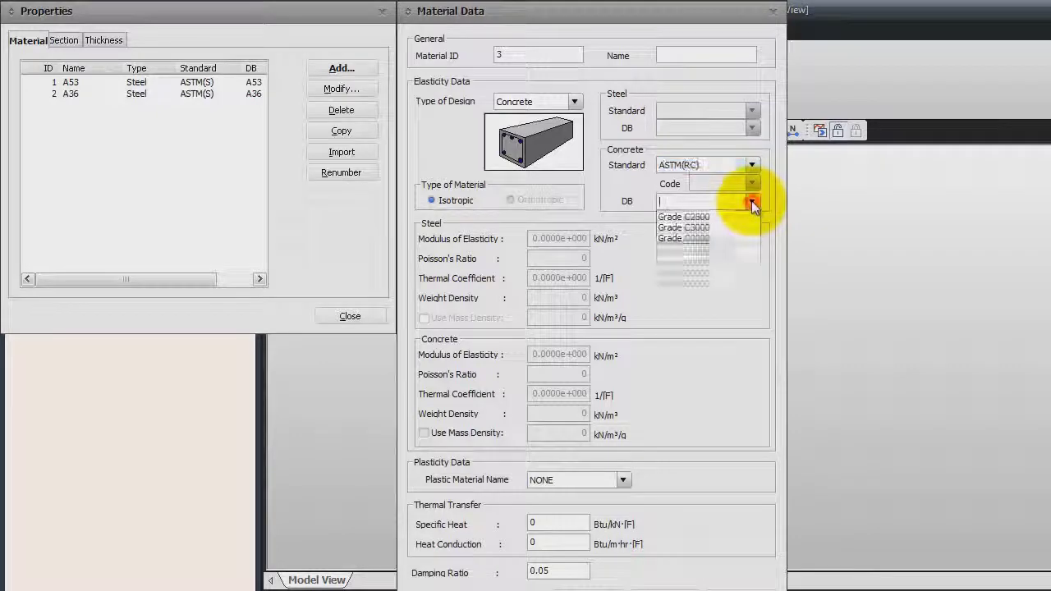
{"action": "left_click", "coordinate": [730, 279]}
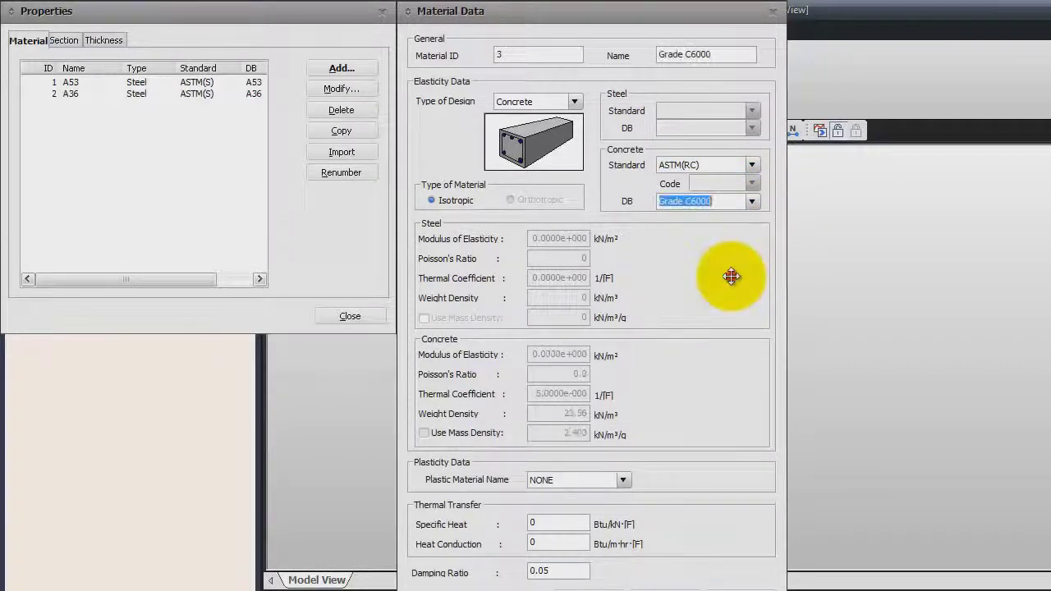
{"action": "left_click", "coordinate": [588, 582]}
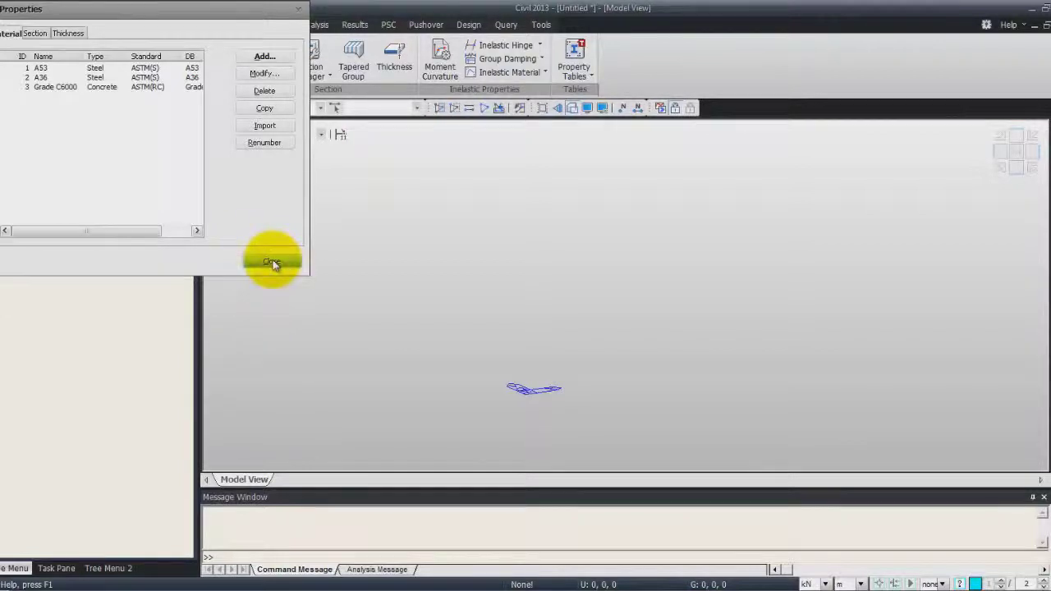
Step: Begin a new composite section named Sect 1 with the Steel-I section type
{"action": "left_click", "coordinate": [35, 33]}
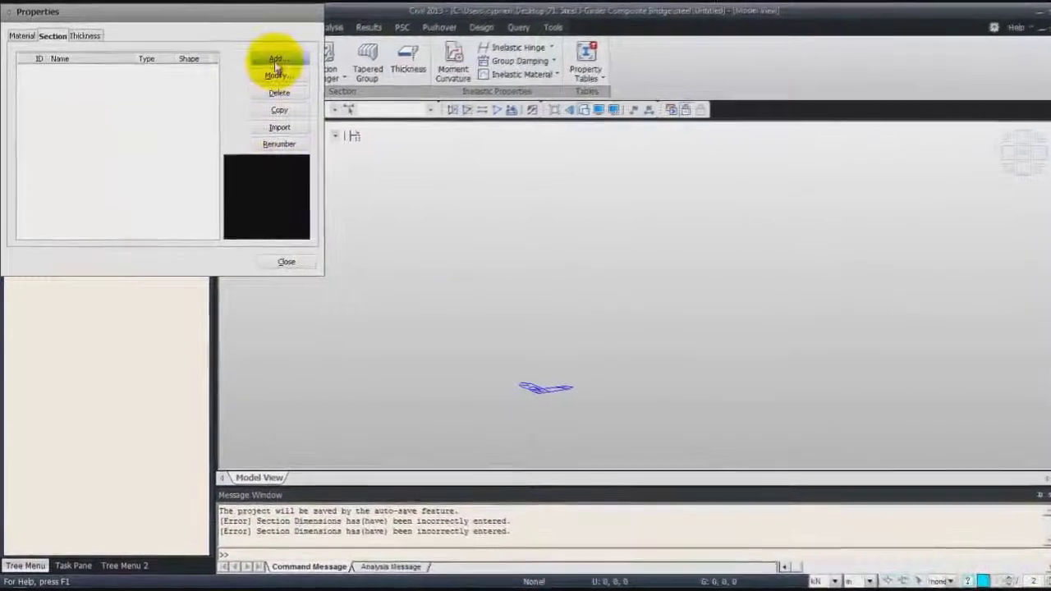
{"action": "left_click", "coordinate": [280, 62]}
{"action": "left_click_drag", "start_coordinate": [269, 148], "coordinate": [509, 106]}
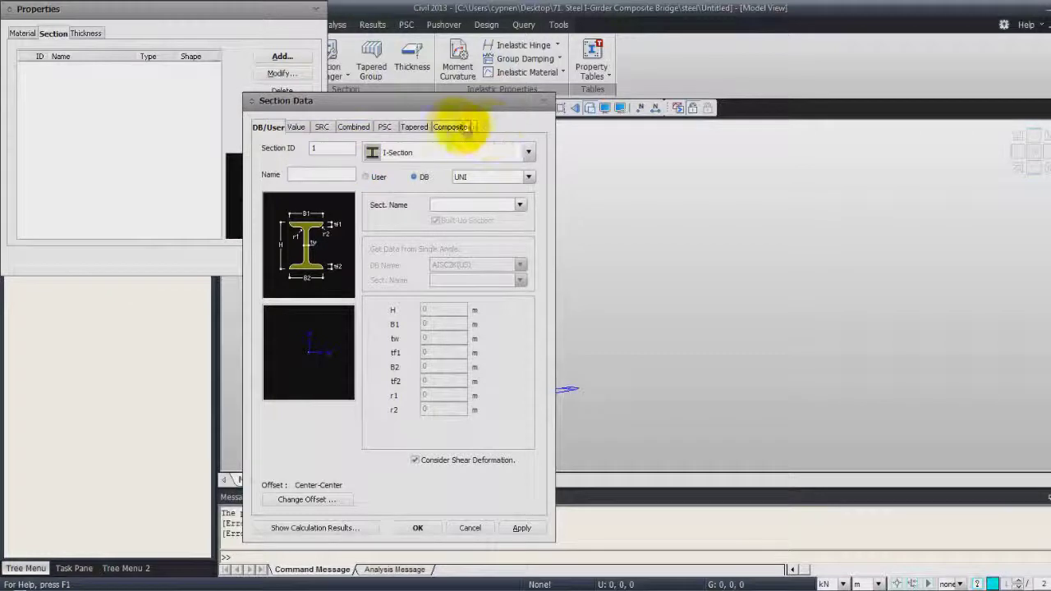
{"action": "left_click", "coordinate": [453, 127]}
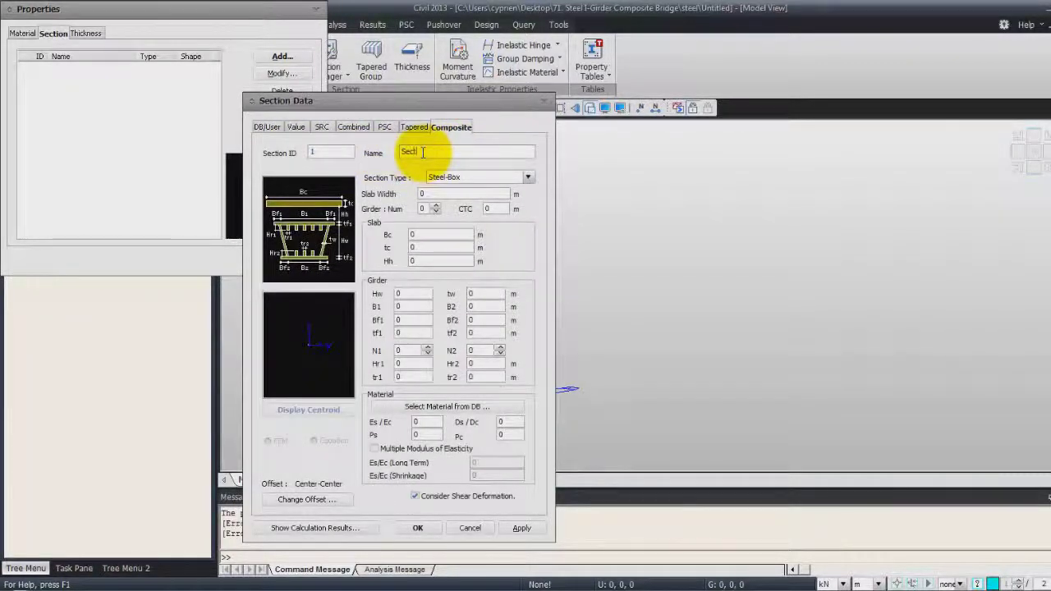
{"action": "left_click", "coordinate": [526, 177]}
{"action": "left_click", "coordinate": [517, 198]}
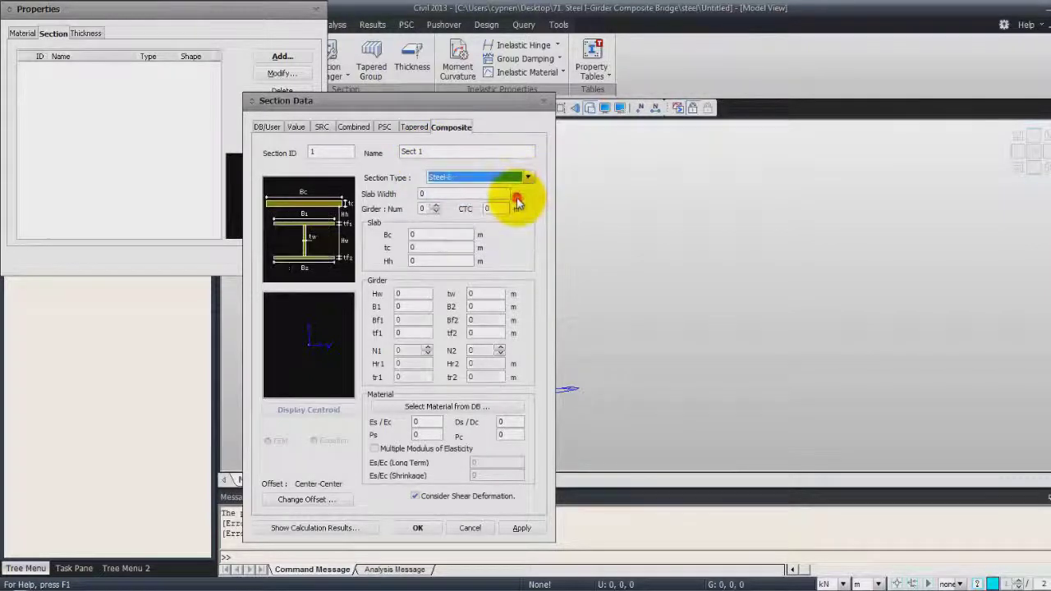
Step: Set slab width 12.14 m, 2 girders, CTC 6.15, Bc 6.07, tc 0.25, Hh 0.028, Hw 3.2, tw 0.02, B1 0.8, B2 0.9, tf1 0.032, tf2 0.034
{"action": "left_click", "coordinate": [450, 195]}
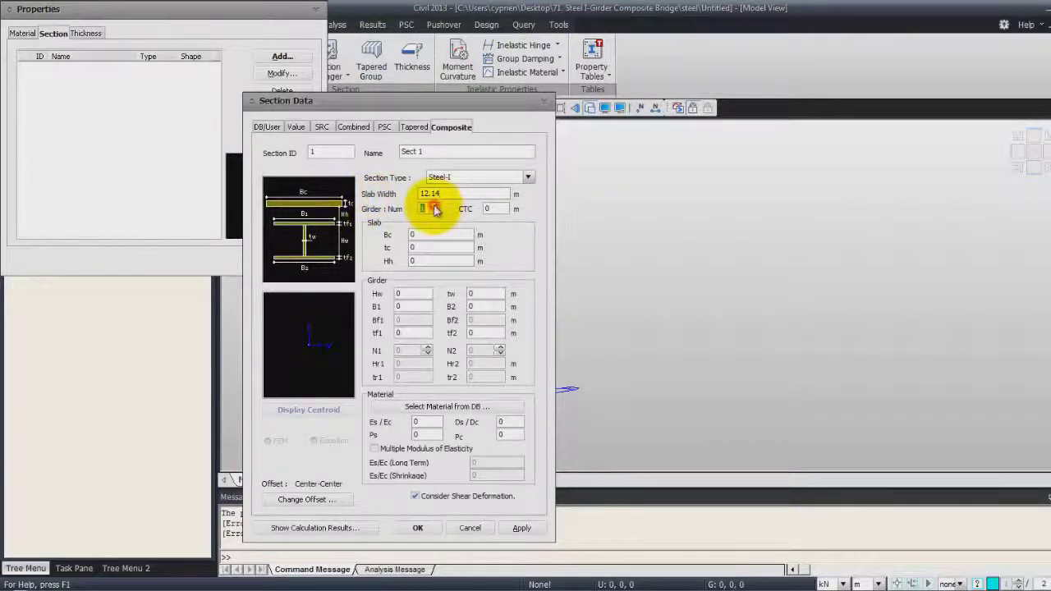
{"action": "left_click", "coordinate": [493, 209]}
{"action": "left_click", "coordinate": [436, 206]}
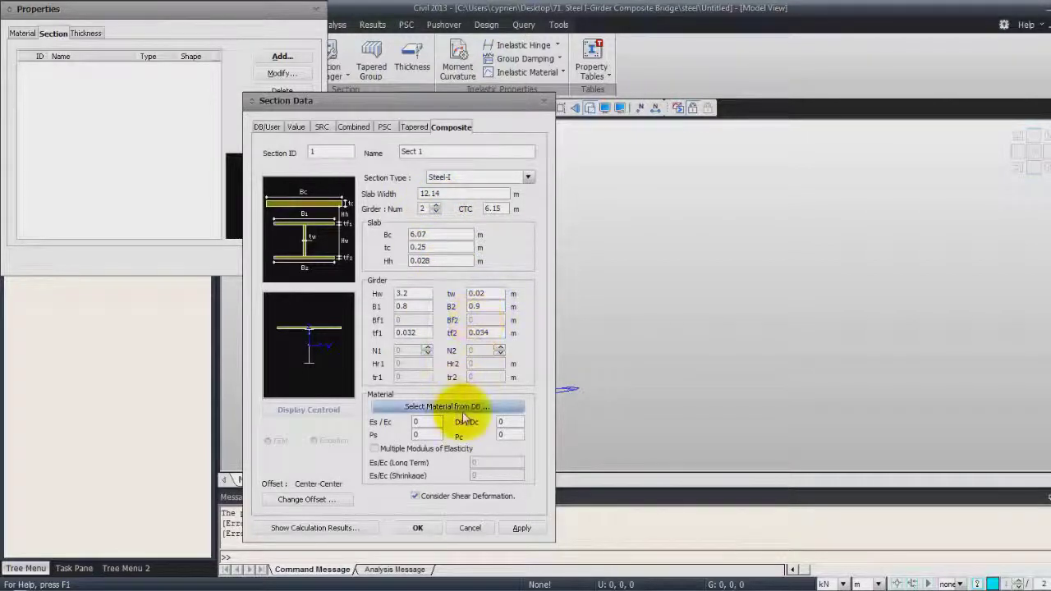
Step: Set the composite section's concrete material to Grade C6000 from the ASTM(RC) database
{"action": "left_click", "coordinate": [432, 412]}
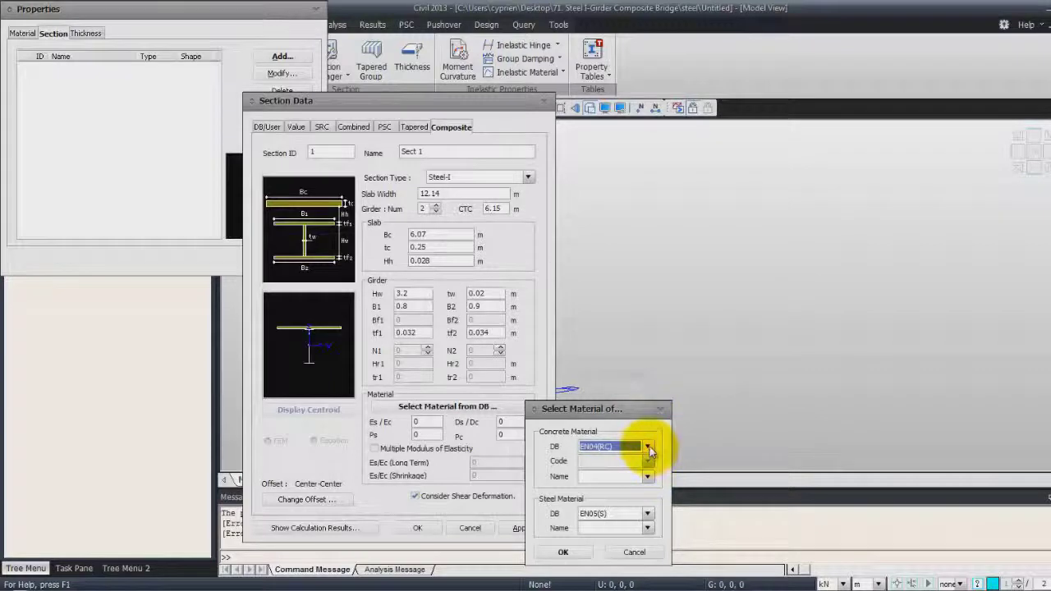
{"action": "left_click", "coordinate": [650, 451]}
{"action": "scroll", "coordinate": [630, 370], "scroll_direction": "up", "scroll_amount": 2}
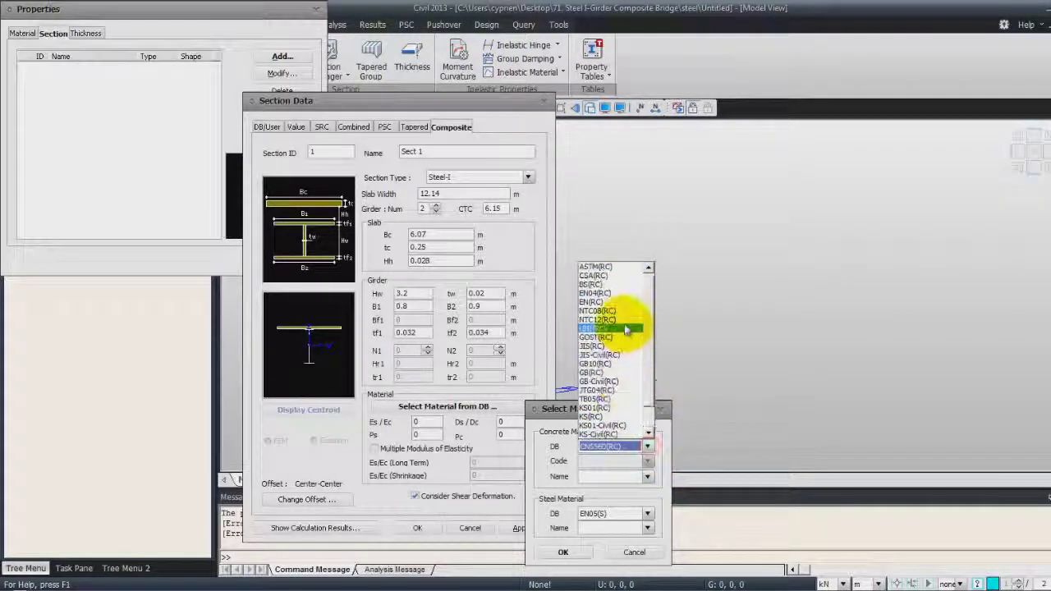
{"action": "left_click", "coordinate": [606, 270]}
{"action": "left_click", "coordinate": [647, 476]}
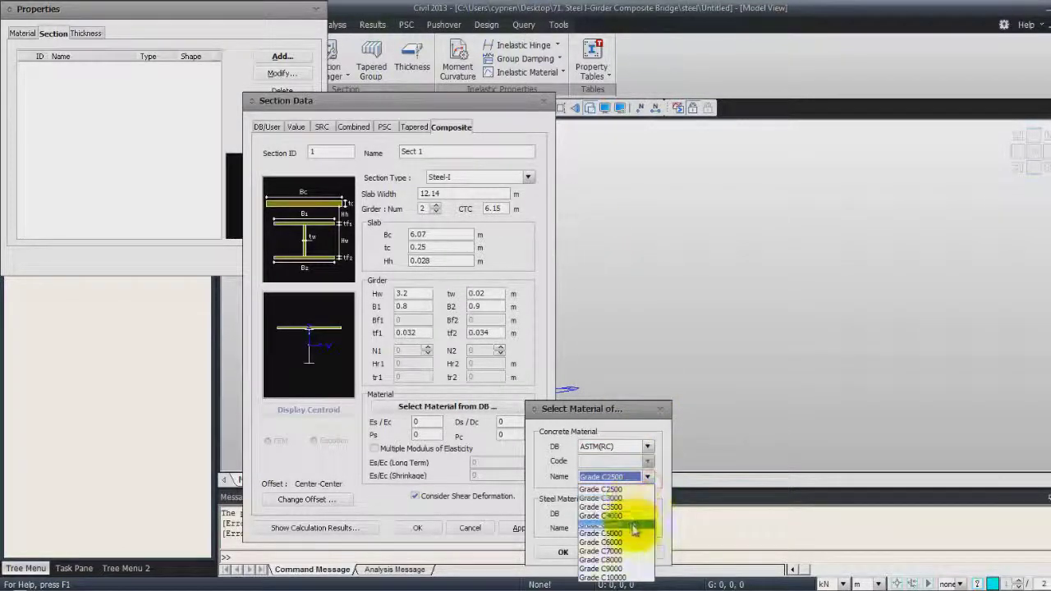
{"action": "left_click", "coordinate": [636, 534]}
Step: Choose the composite section's steel material from the ASTM(S) database, then set Ds/Dc to 0 and save Sect 1
{"action": "left_click", "coordinate": [647, 513]}
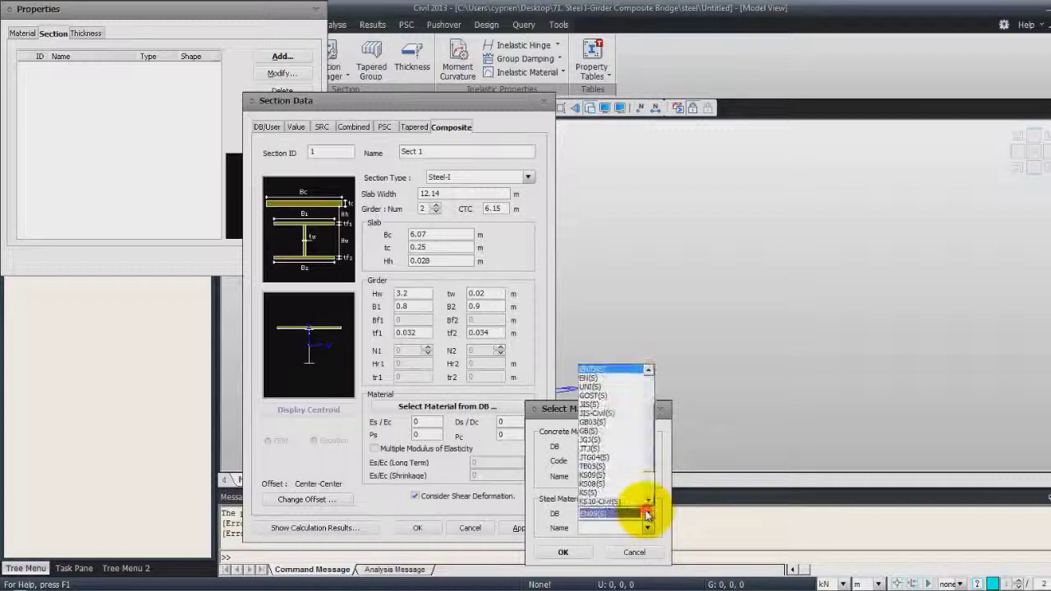
{"action": "scroll", "coordinate": [606, 410], "scroll_direction": "up", "scroll_amount": 3}
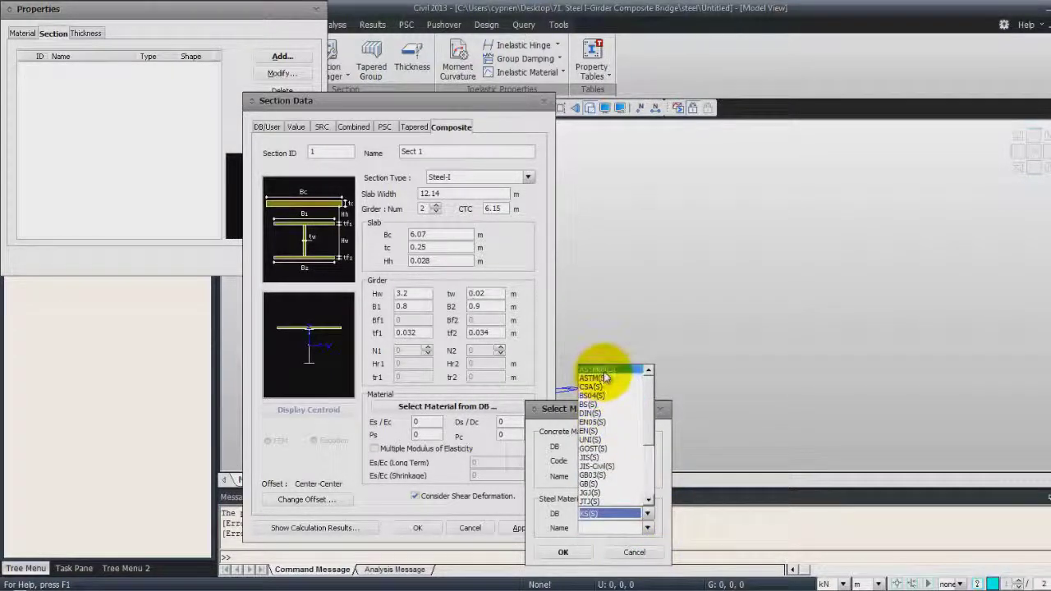
{"action": "left_click", "coordinate": [610, 378]}
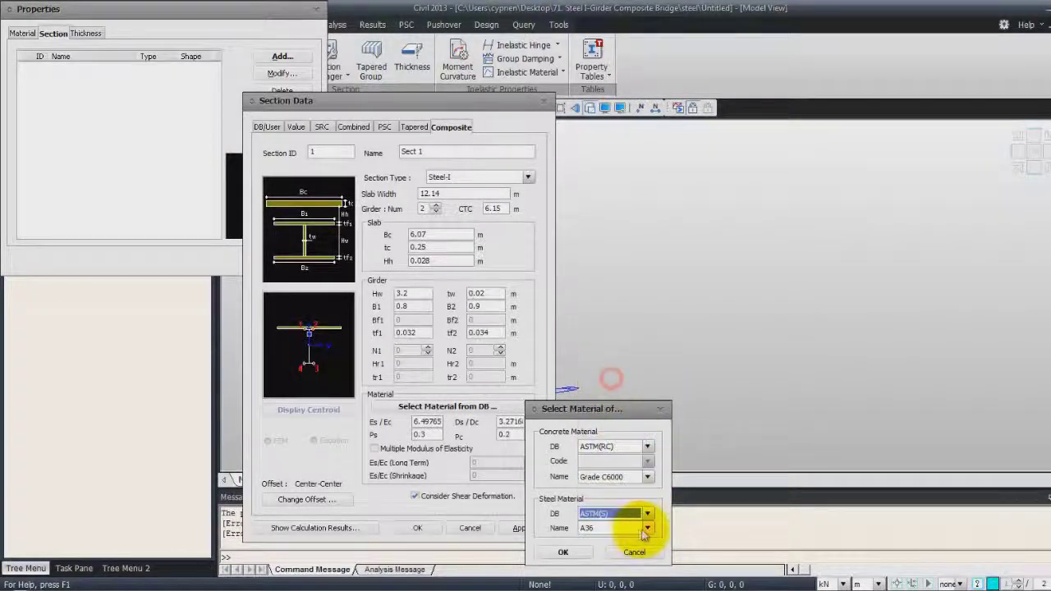
{"action": "left_click", "coordinate": [648, 530]}
{"action": "left_click", "coordinate": [615, 341]}
{"action": "left_click", "coordinate": [565, 553]}
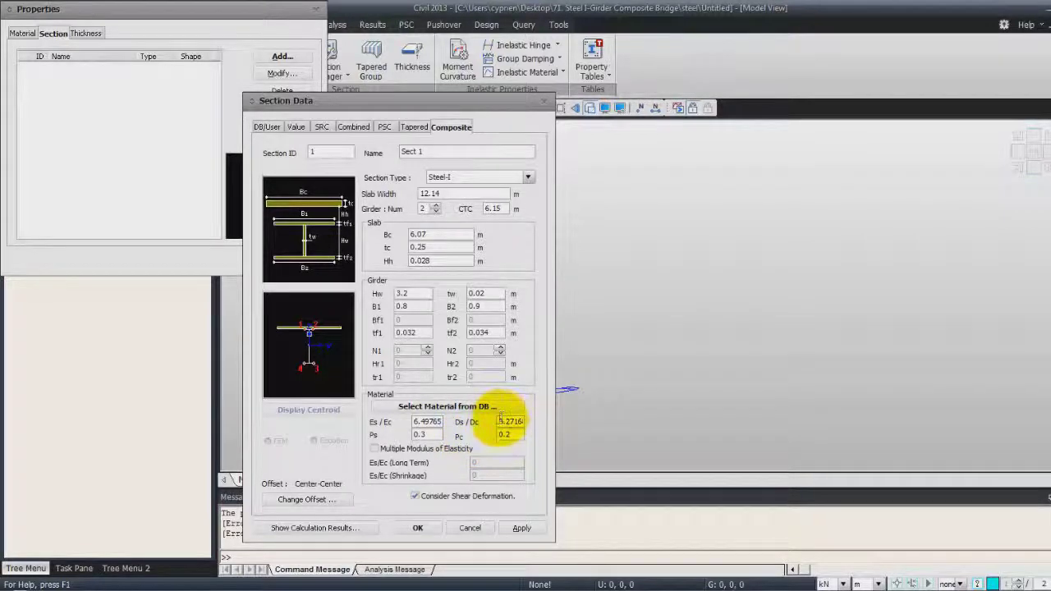
{"action": "left_click_drag", "start_coordinate": [499, 420], "coordinate": [569, 420]}
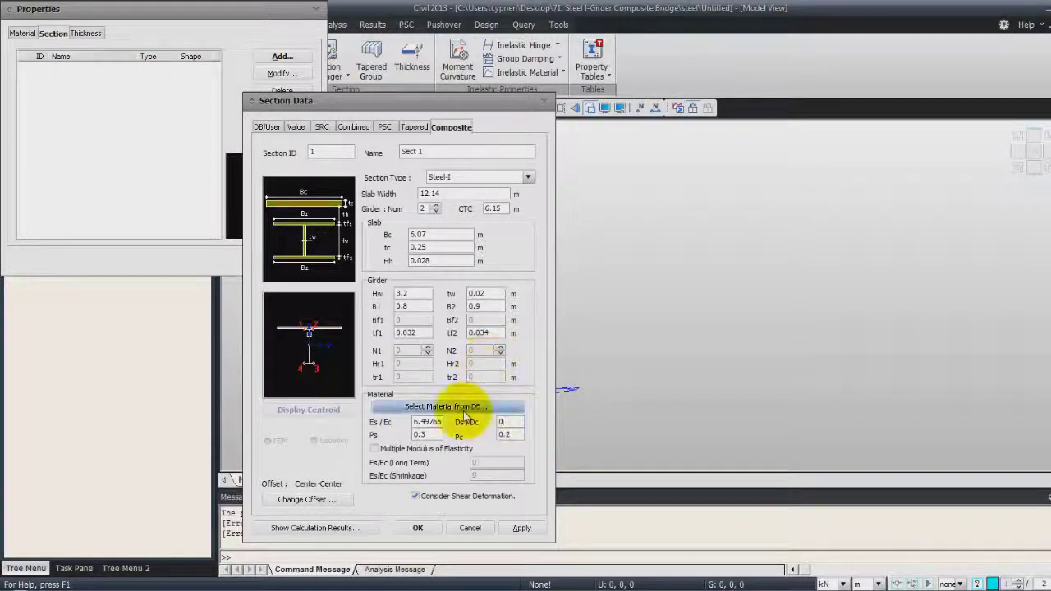
{"action": "left_click", "coordinate": [419, 528]}
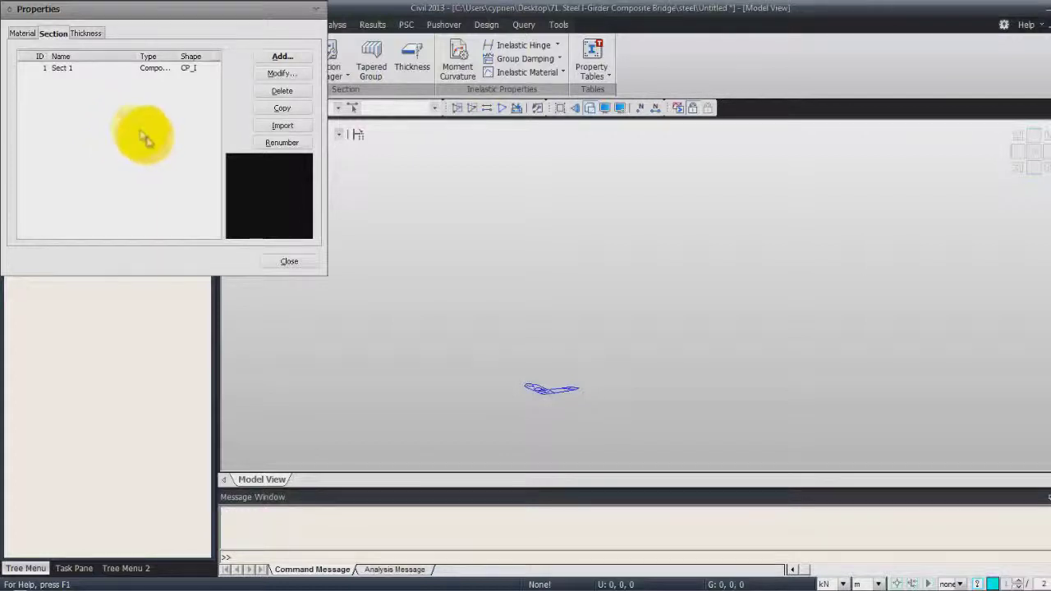
Step: Make two copies of composite section Sect 1
{"action": "left_click", "coordinate": [75, 69]}
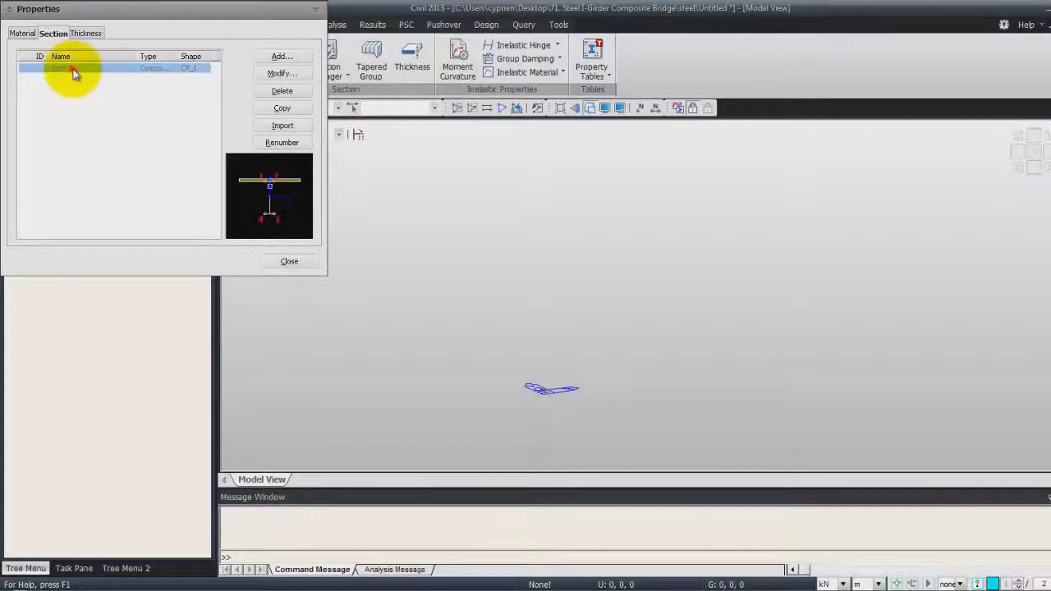
{"action": "left_click", "coordinate": [295, 108]}
{"action": "left_click", "coordinate": [297, 109]}
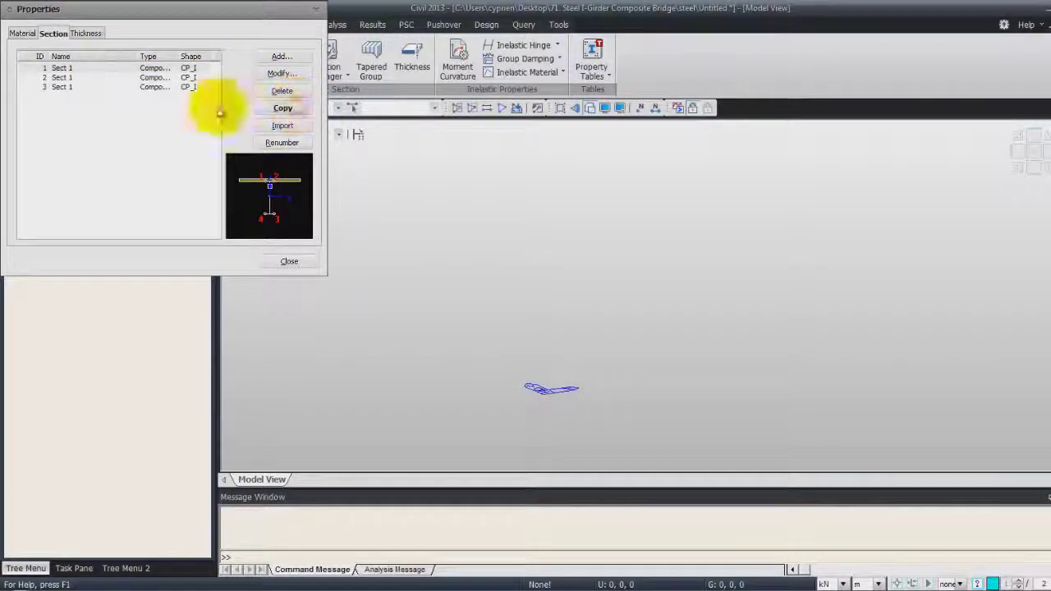
Step: Rename the copied section with ID 2 as Sect 2
{"action": "left_click", "coordinate": [61, 77]}
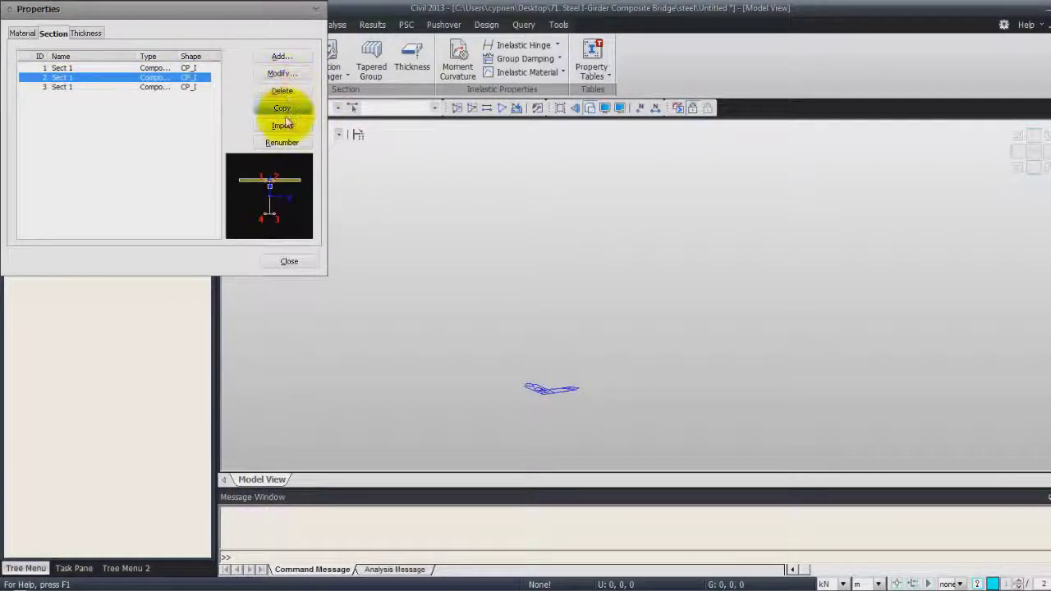
{"action": "left_click", "coordinate": [285, 76]}
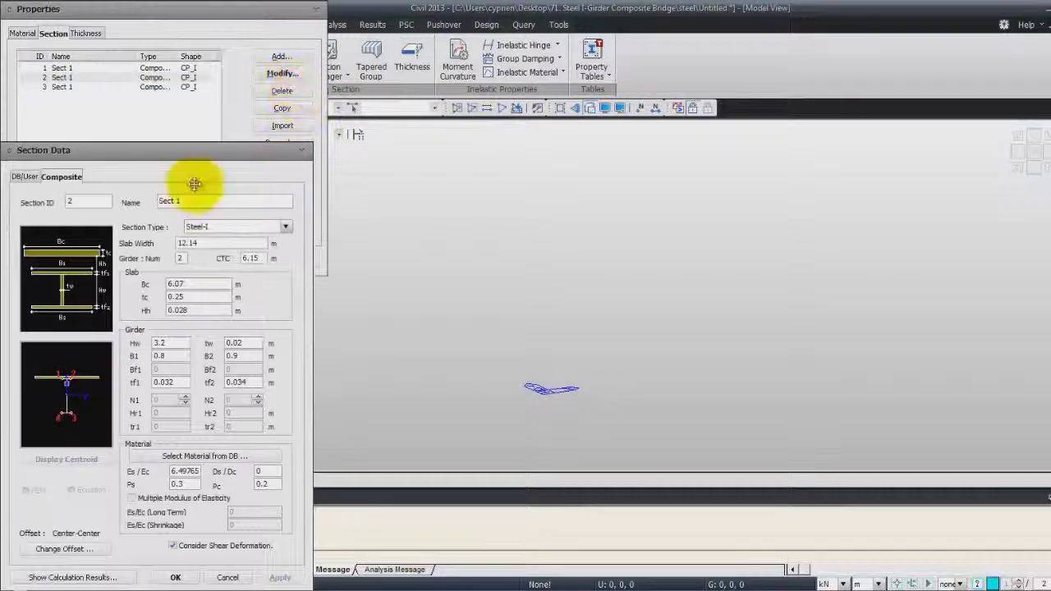
{"action": "left_click_drag", "start_coordinate": [197, 201], "coordinate": [178, 200]}
{"action": "type", "text": "2"}
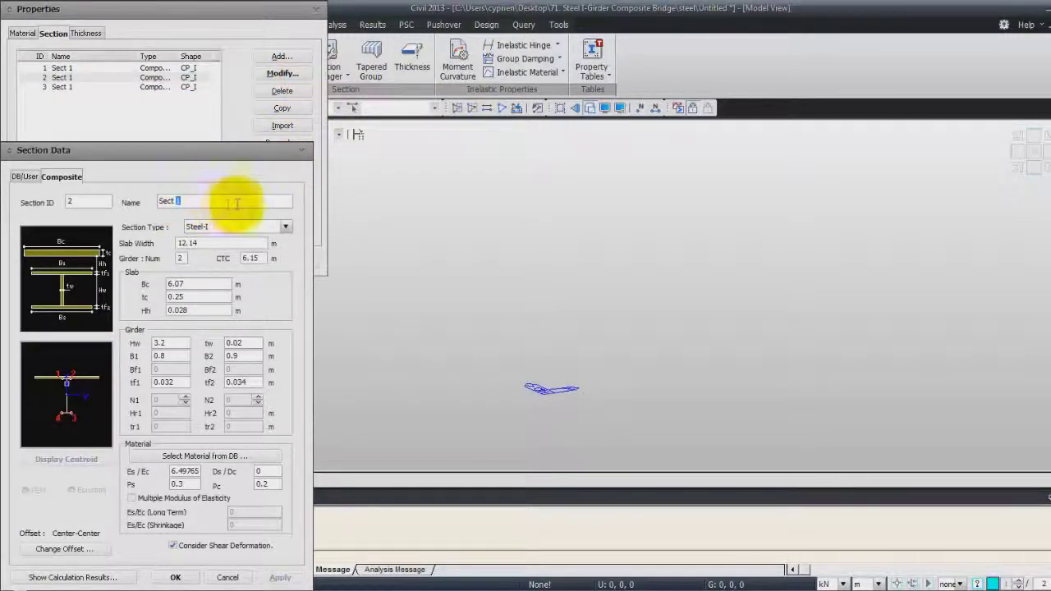
{"action": "left_click", "coordinate": [175, 578]}
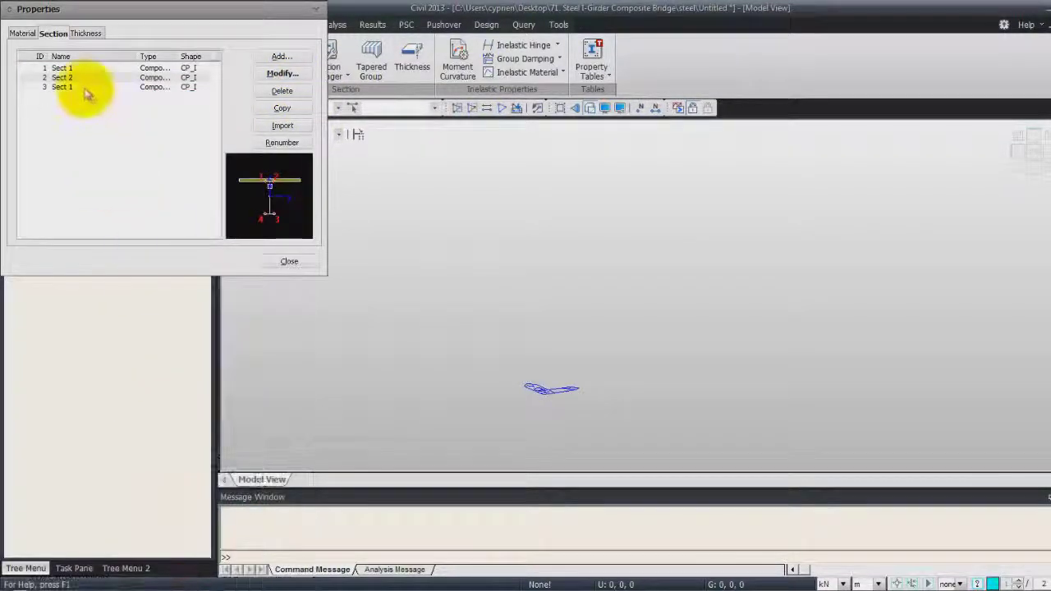
Step: Rename the copied section with ID 3 as Sect 3
{"action": "left_click", "coordinate": [82, 87]}
{"action": "left_click", "coordinate": [282, 73]}
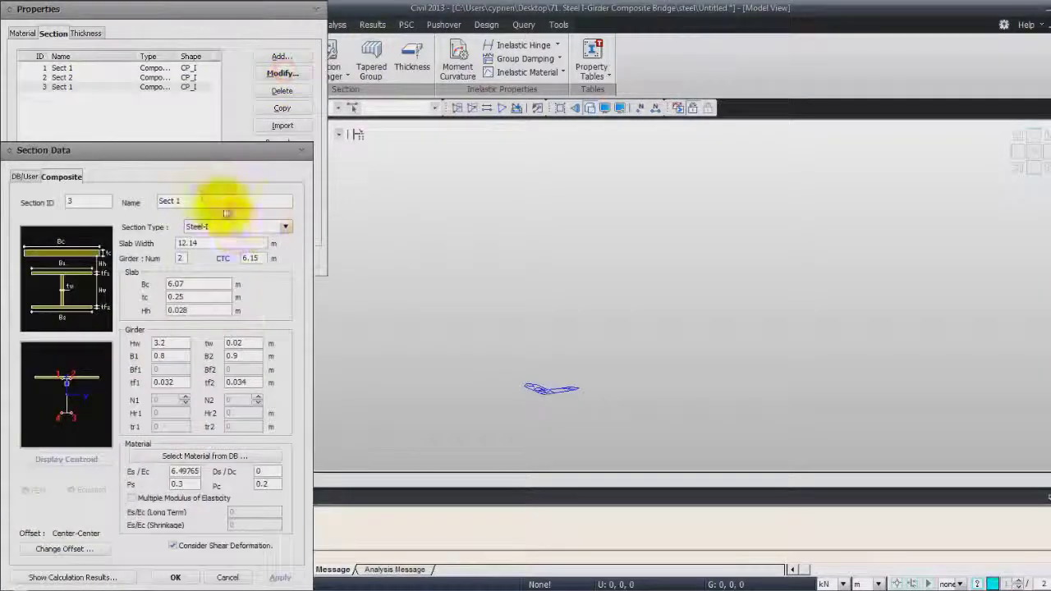
{"action": "left_click_drag", "start_coordinate": [186, 201], "coordinate": [178, 201]}
{"action": "type", "text": "3"}
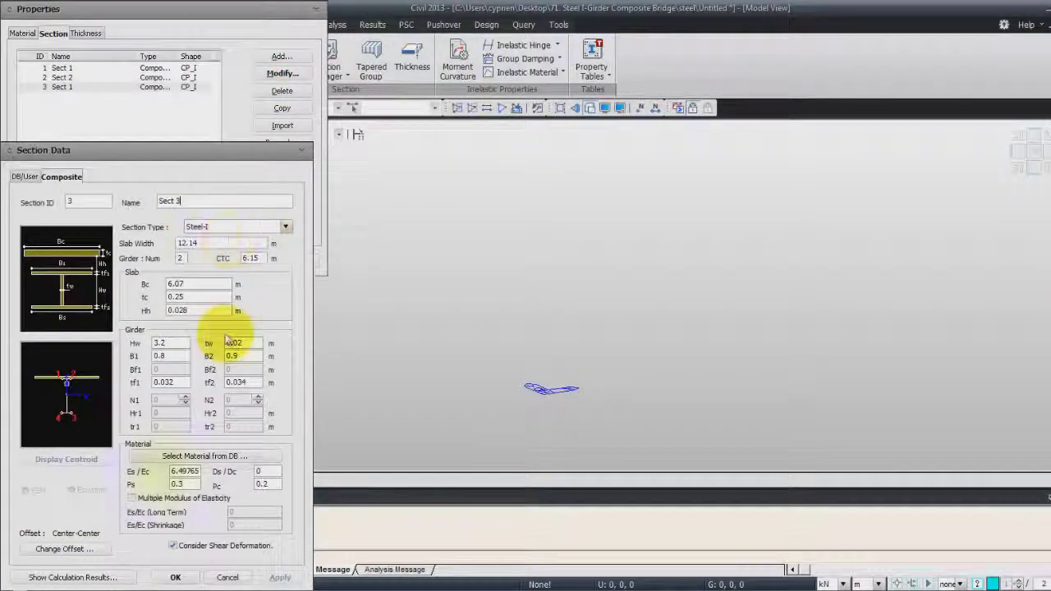
{"action": "left_click", "coordinate": [175, 578]}
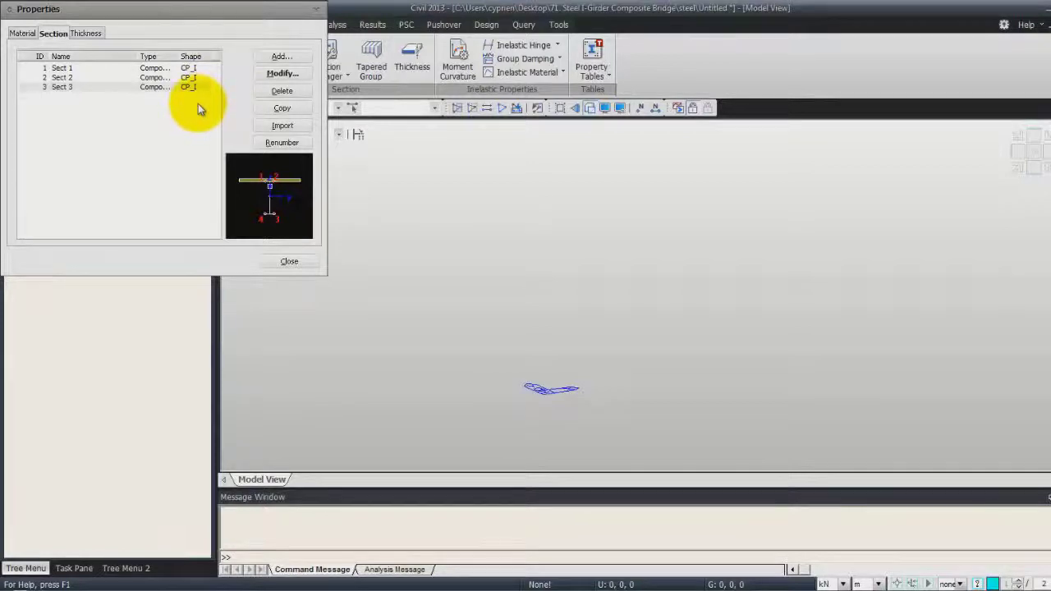
Step: Add a user-defined I-section named CBeam with H 0.84 m, B1 0.4 m, tw 0.02 m and tf1 0.02 m
{"action": "left_click", "coordinate": [280, 56]}
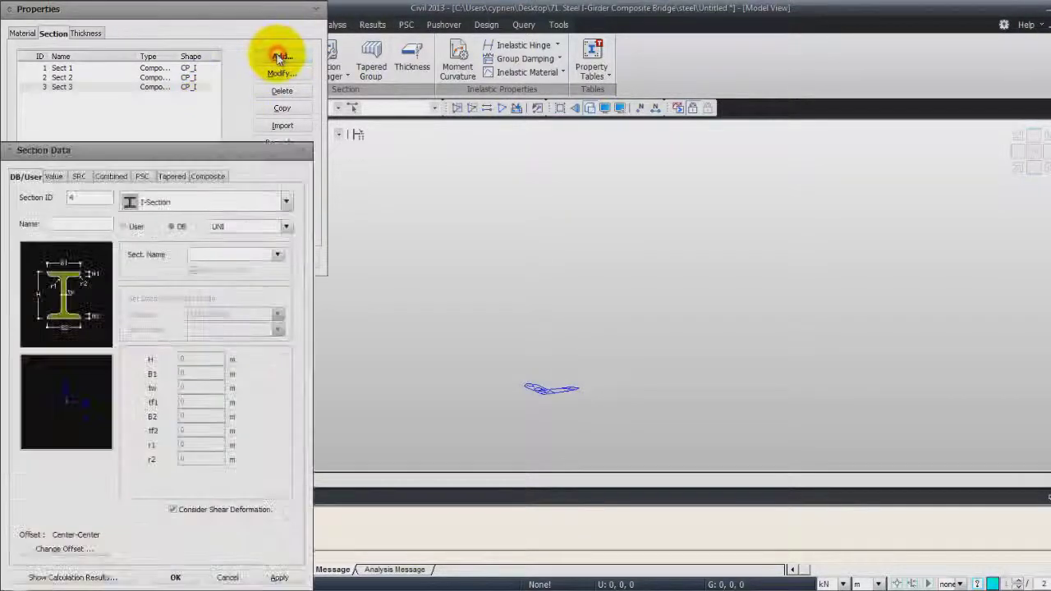
{"action": "left_click_drag", "start_coordinate": [114, 155], "coordinate": [217, 109]}
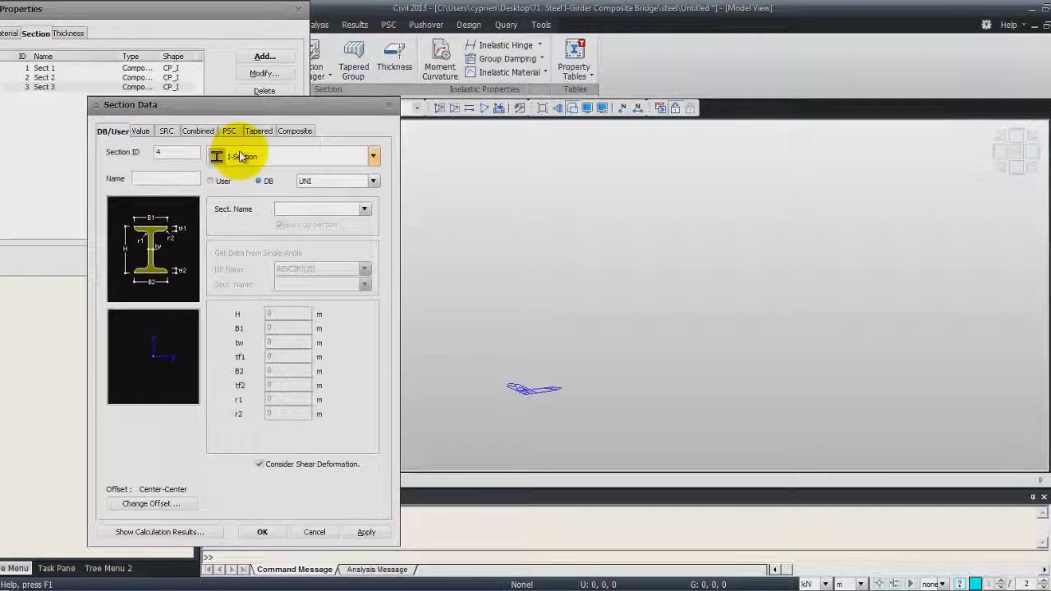
{"action": "left_click", "coordinate": [210, 182]}
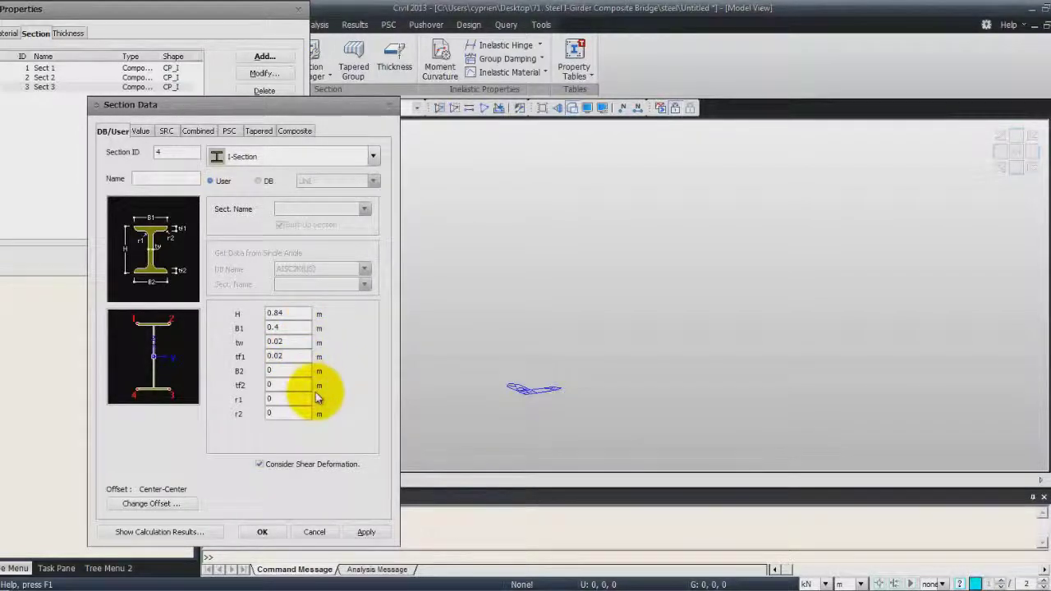
{"action": "left_click", "coordinate": [262, 532]}
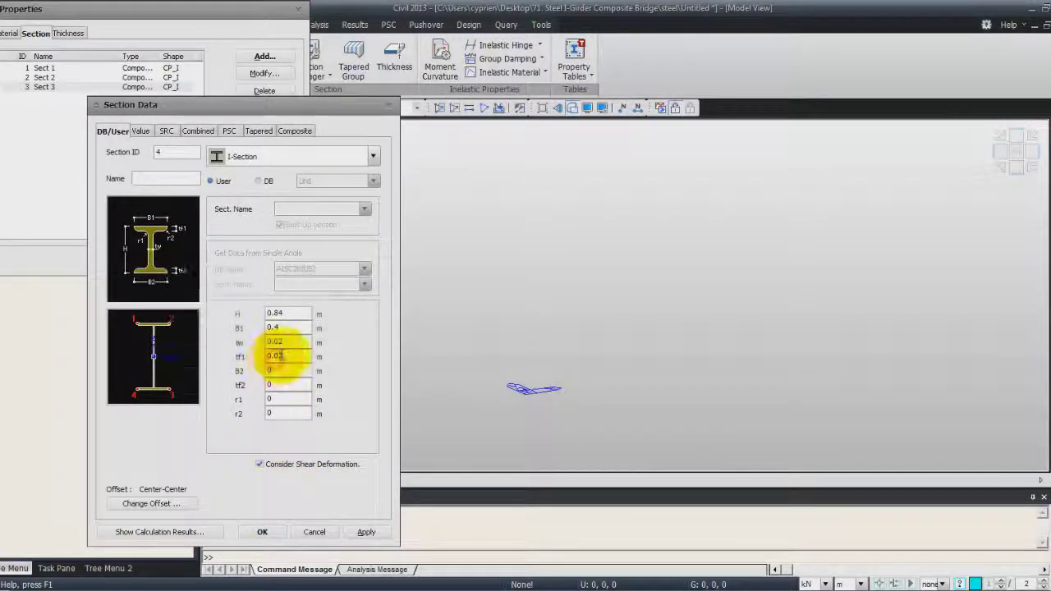
{"action": "left_click", "coordinate": [153, 174]}
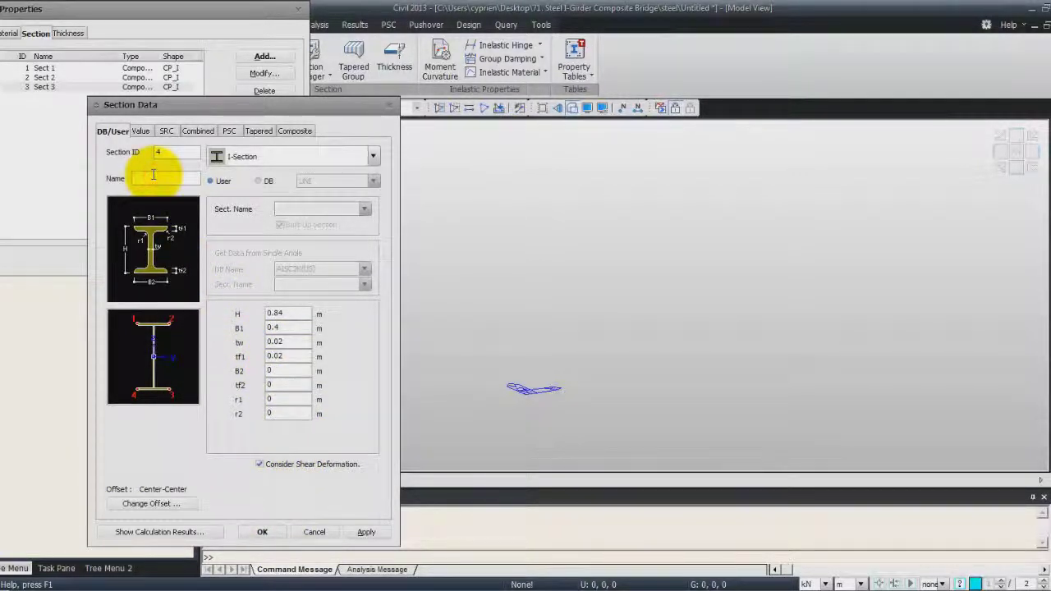
{"action": "type", "text": "GBeam"}
{"action": "left_click", "coordinate": [263, 532]}
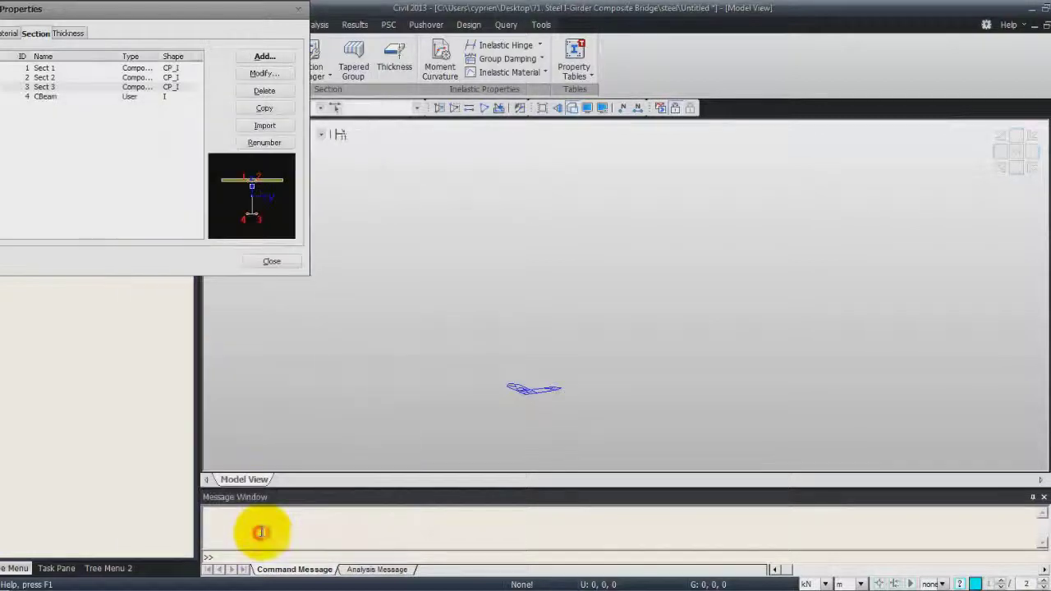
{"action": "left_click", "coordinate": [272, 262]}
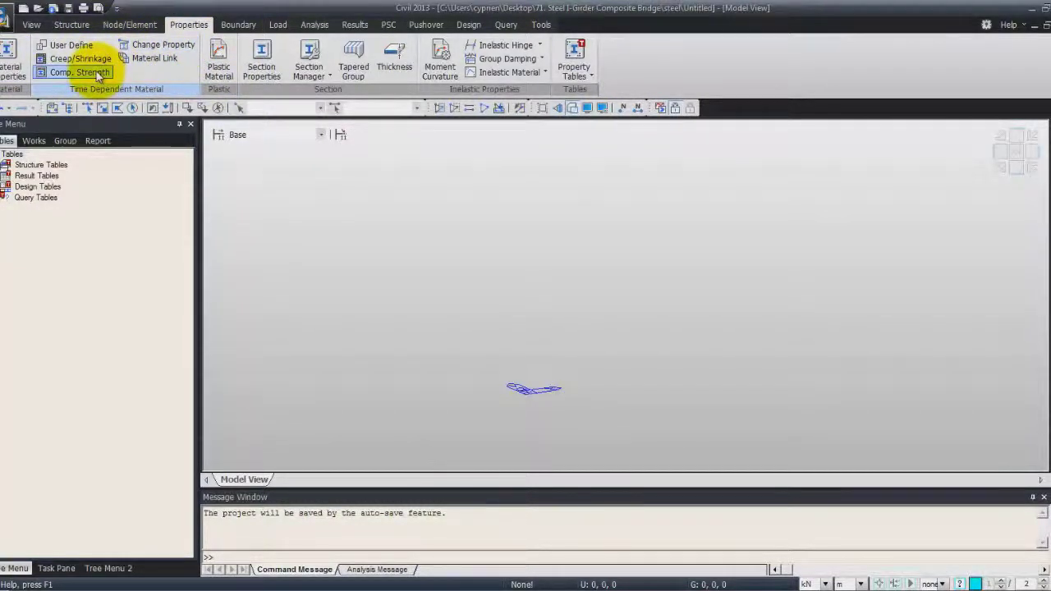
Step: Define CEB-FIP(1990) creep/shrinkage material Mat 1 with 28-day compressive strength 20000 kN/m² and notational member size 0.245 m
{"action": "left_click", "coordinate": [78, 58]}
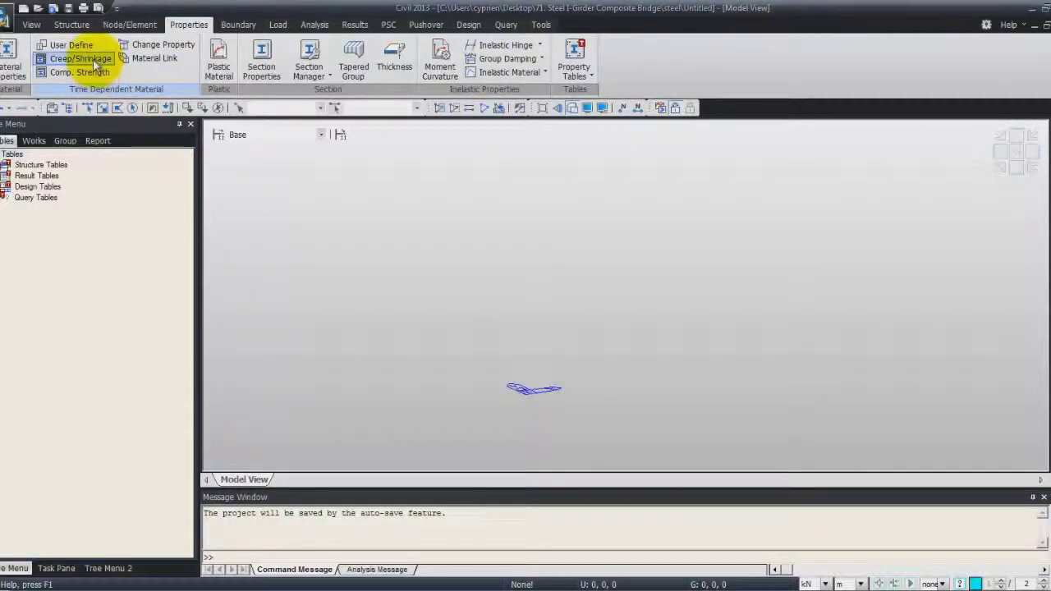
{"action": "left_click", "coordinate": [622, 256]}
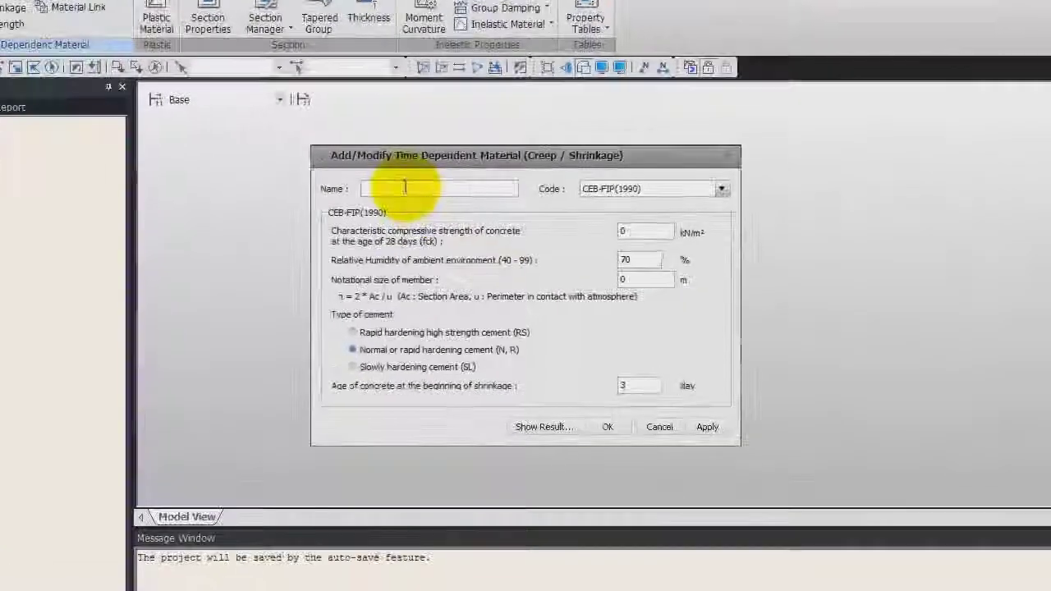
{"action": "left_click", "coordinate": [423, 206]}
{"action": "type", "text": "Mat 1"}
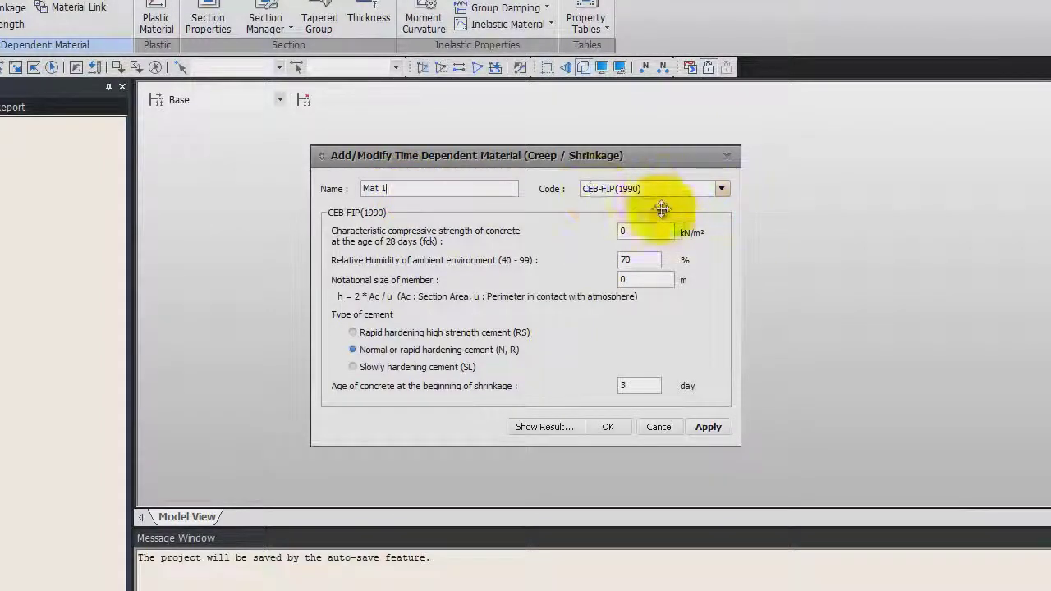
{"action": "left_click_drag", "start_coordinate": [652, 228], "coordinate": [594, 228]}
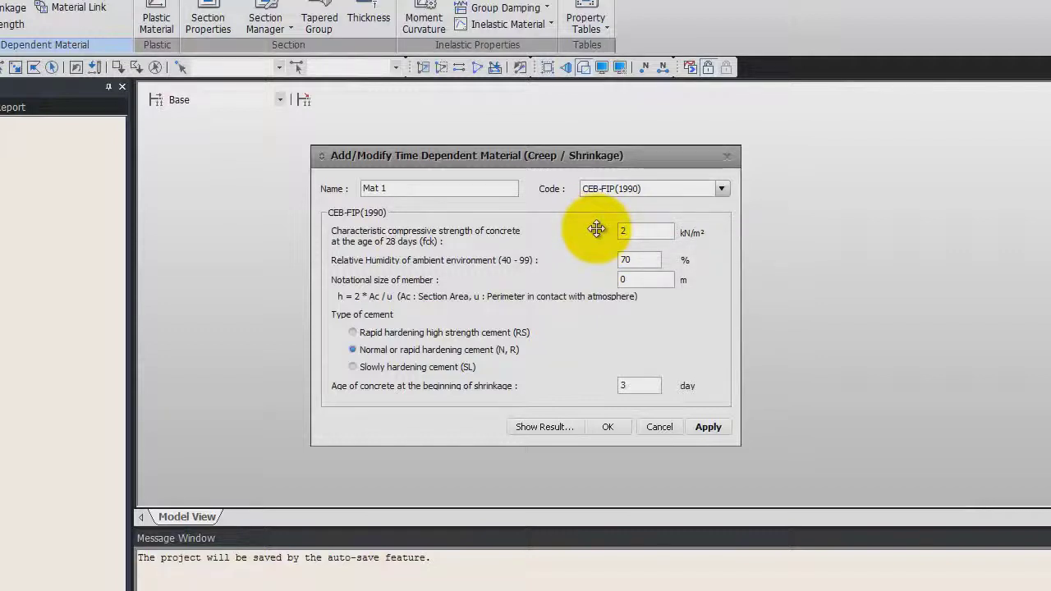
{"action": "type", "text": "0000"}
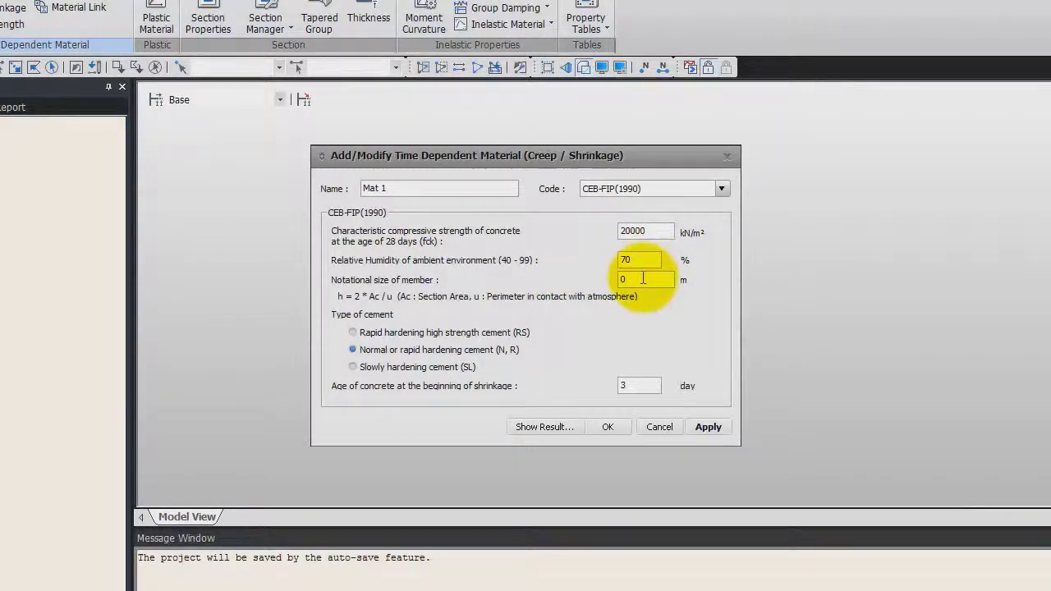
{"action": "left_click_drag", "start_coordinate": [643, 278], "coordinate": [603, 280]}
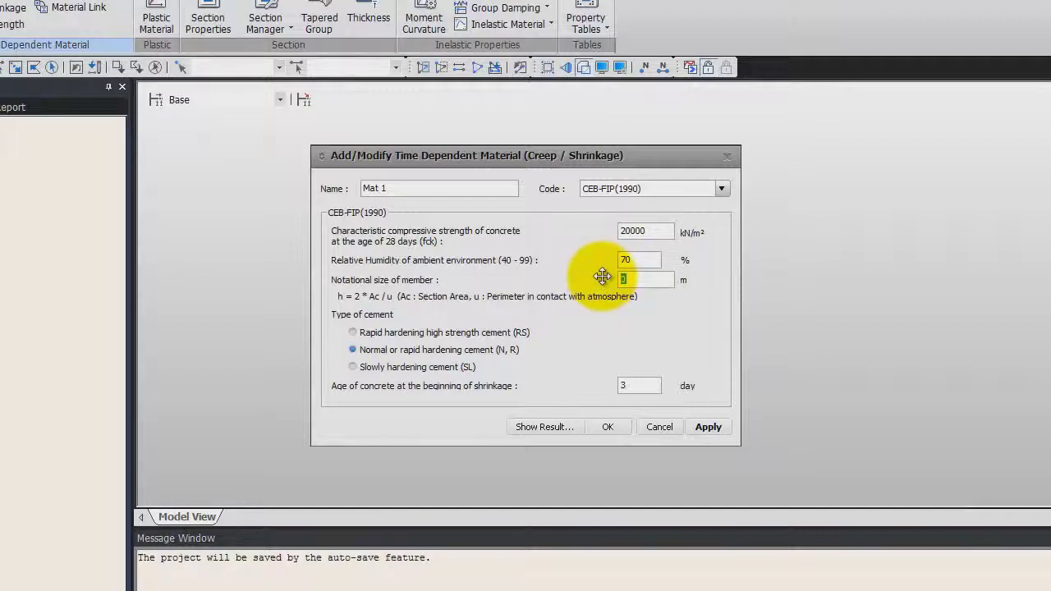
{"action": "type", "text": "0.245"}
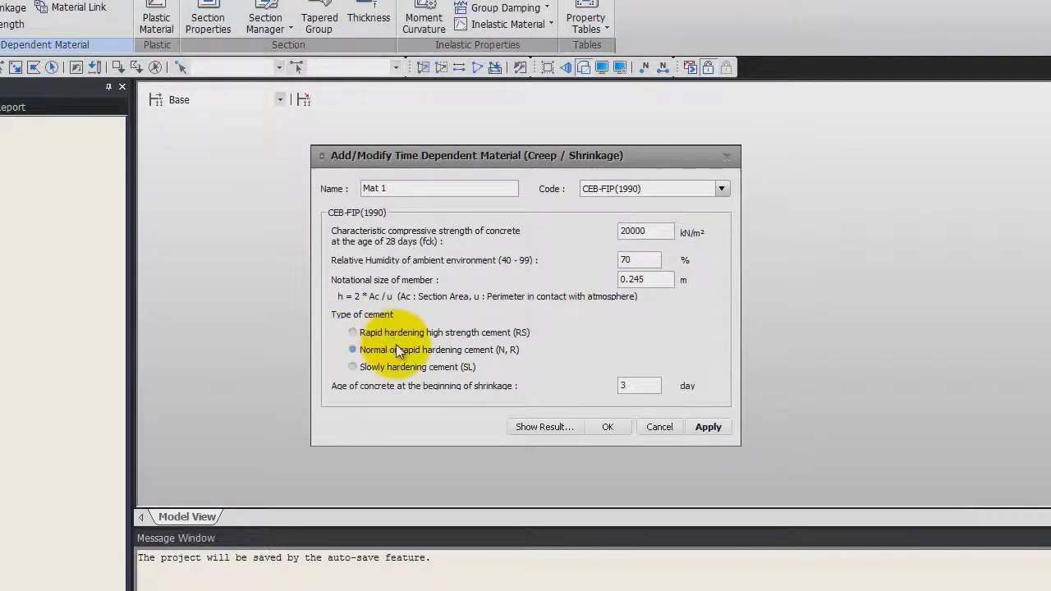
Step: Preview the creep coefficient curve of Mat 1, then save the creep/shrinkage material
{"action": "left_click", "coordinate": [544, 427]}
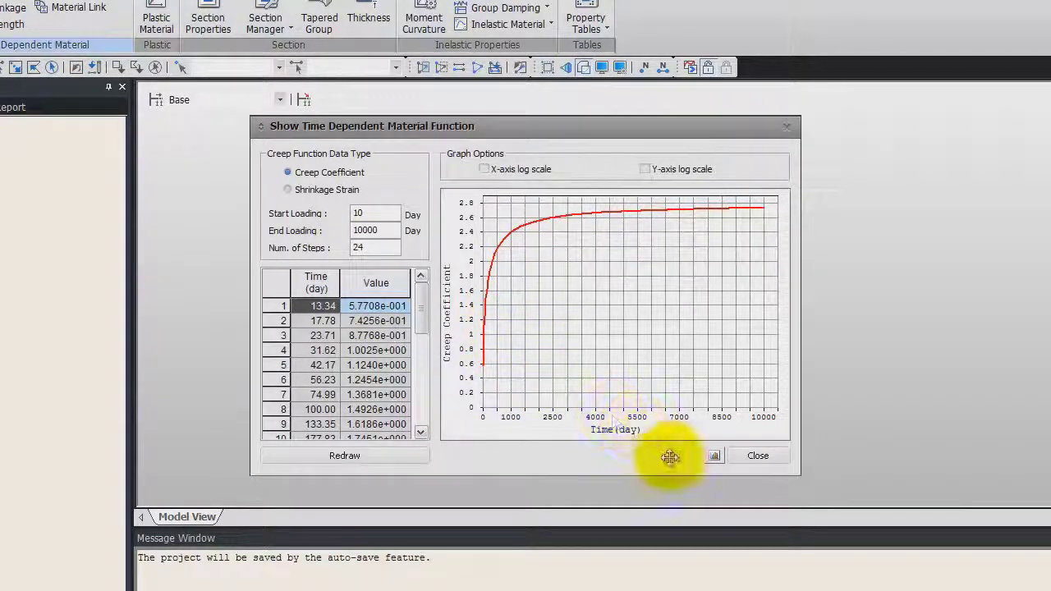
{"action": "left_click", "coordinate": [745, 464]}
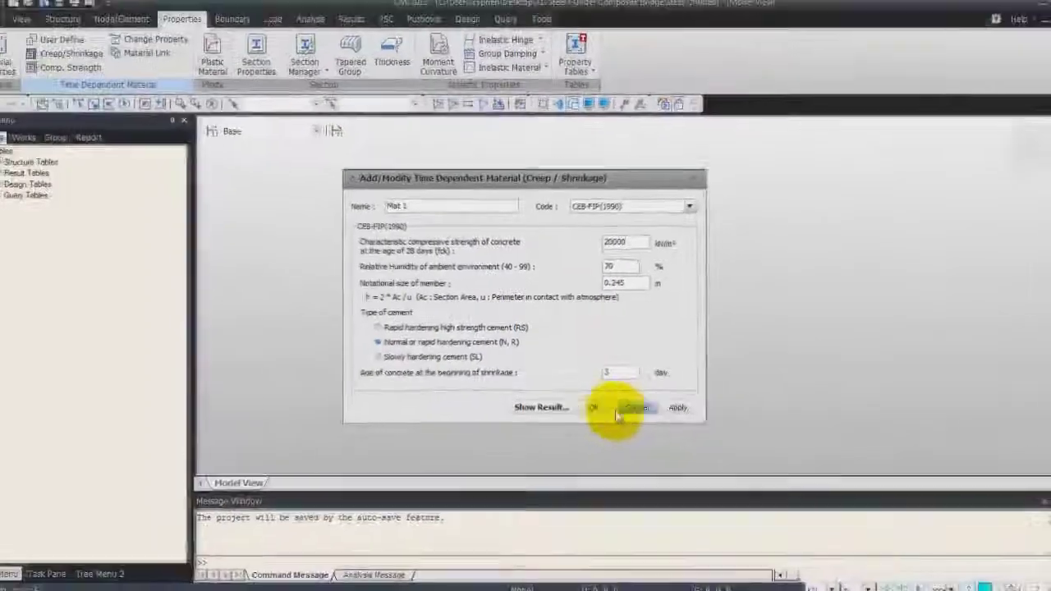
{"action": "left_click", "coordinate": [592, 405]}
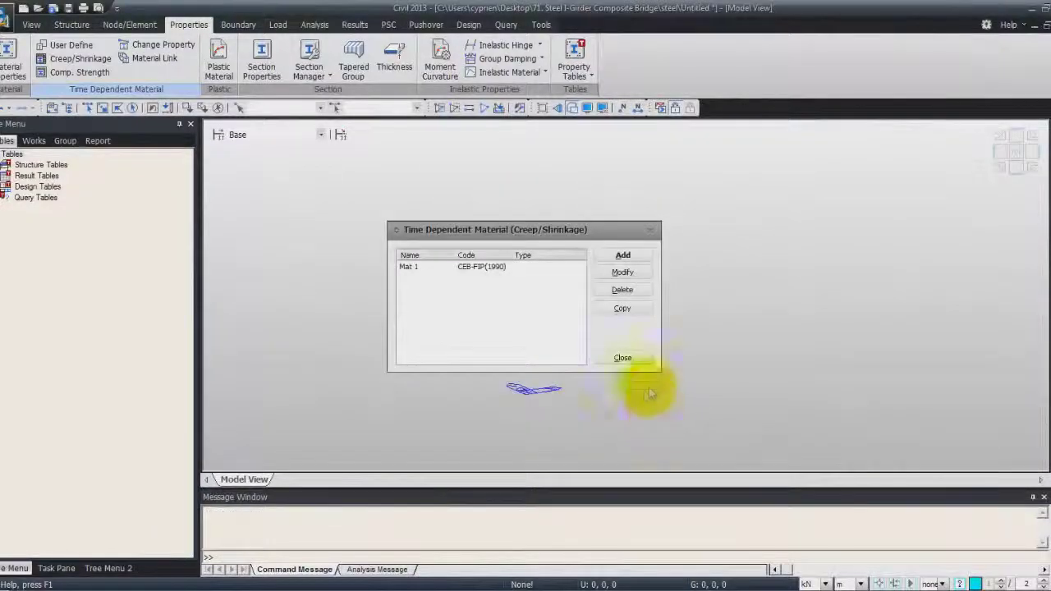
{"action": "left_click", "coordinate": [629, 362]}
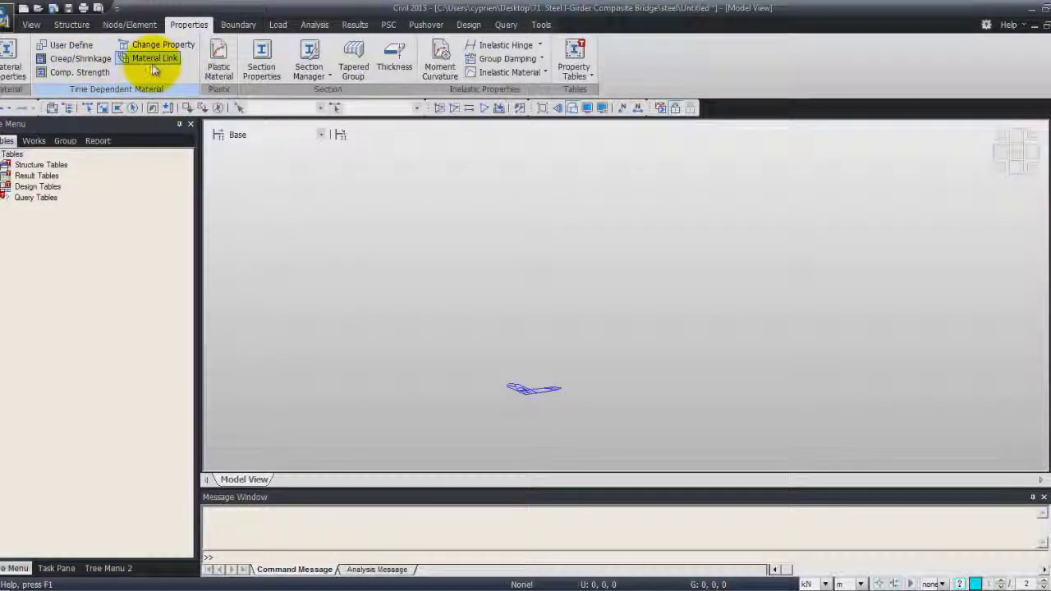
Step: Add a time-dependent compressive strength material named Mat 1 using the CEB-FIP code
{"action": "left_click", "coordinate": [89, 74]}
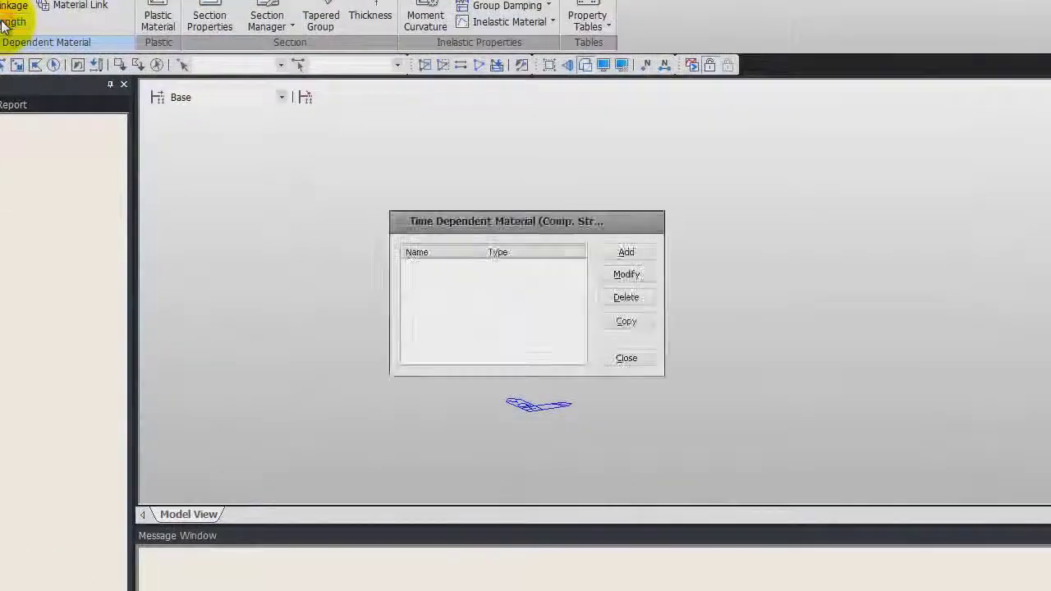
{"action": "left_click", "coordinate": [614, 253]}
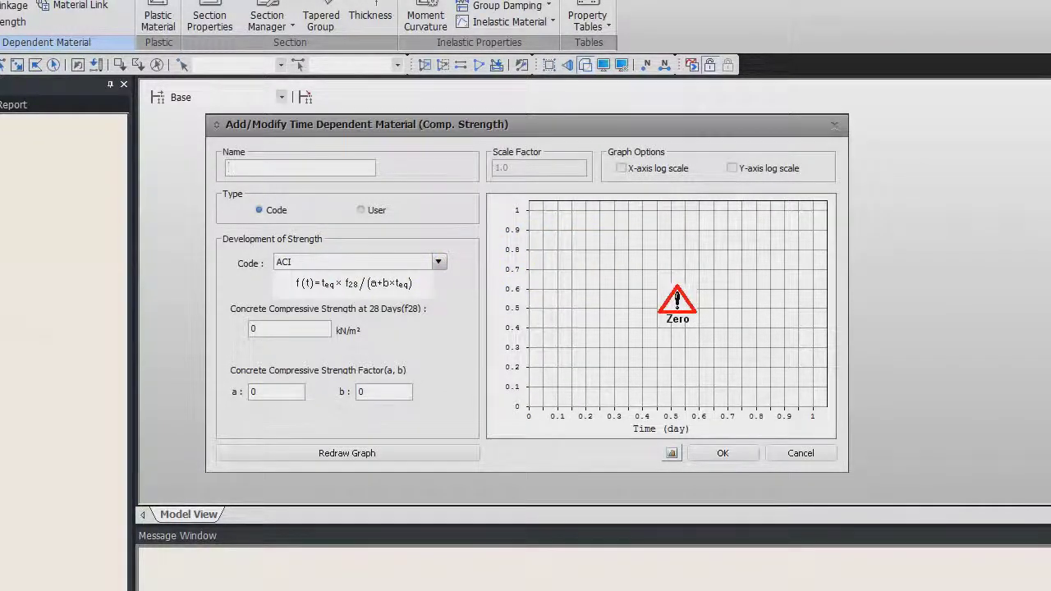
{"action": "left_click", "coordinate": [290, 166]}
{"action": "type", "text": "Mat 1"}
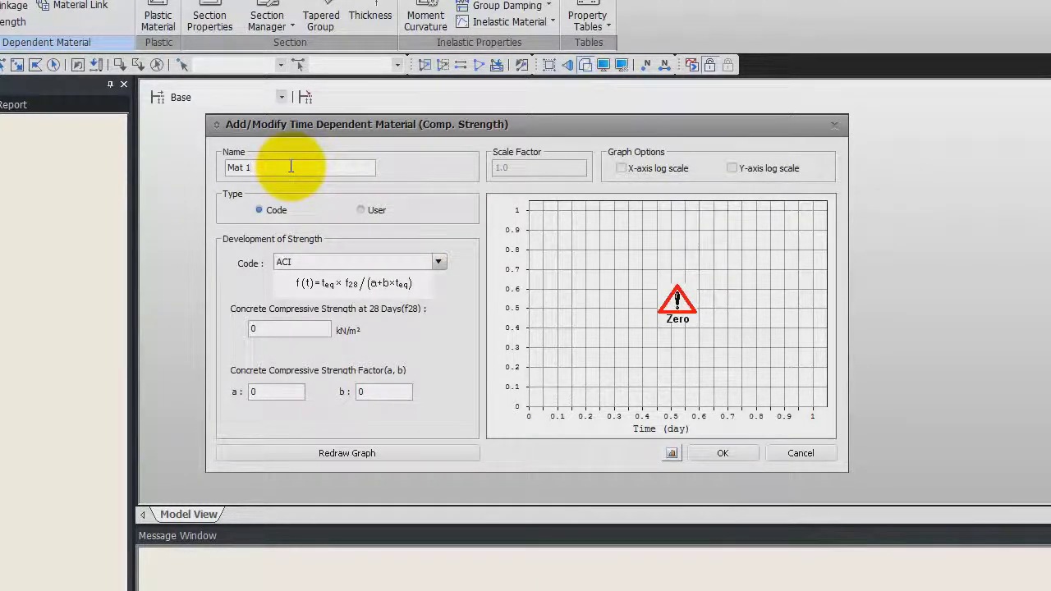
{"action": "left_click", "coordinate": [440, 262]}
{"action": "left_click", "coordinate": [416, 285]}
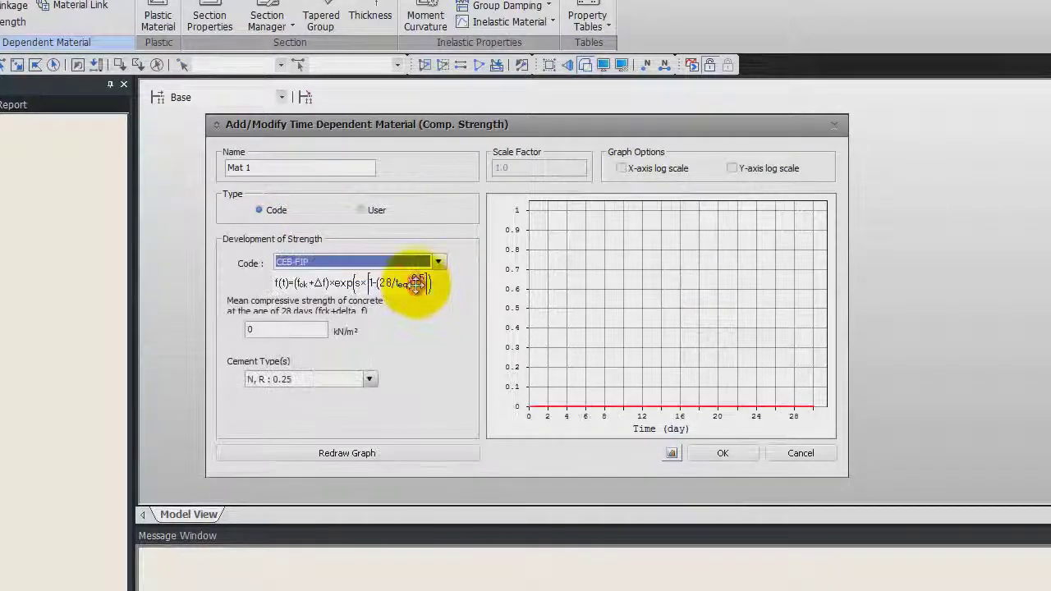
Step: Set the mean 28-day compressive strength to 20000 kN/m², redraw the strength graph and save the material
{"action": "left_click", "coordinate": [291, 333]}
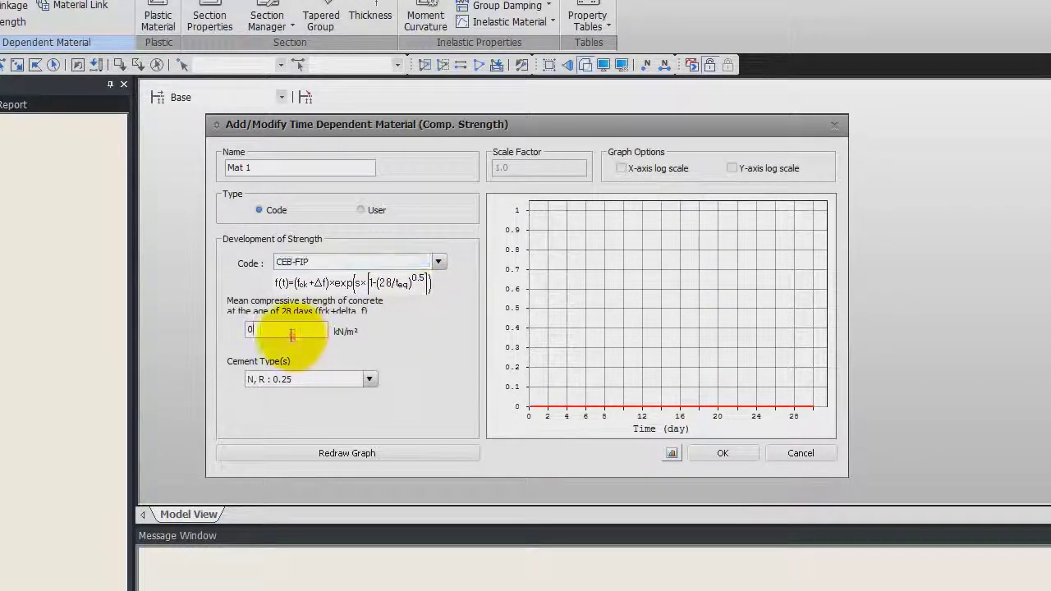
{"action": "key", "text": "BackSpace"}
{"action": "type", "text": "20000"}
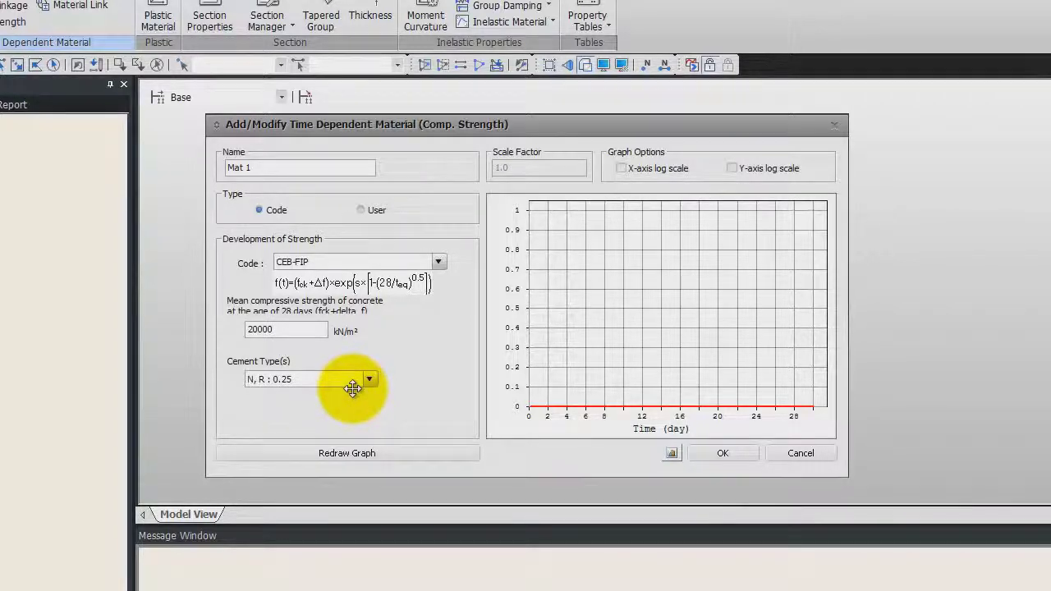
{"action": "left_click", "coordinate": [346, 450]}
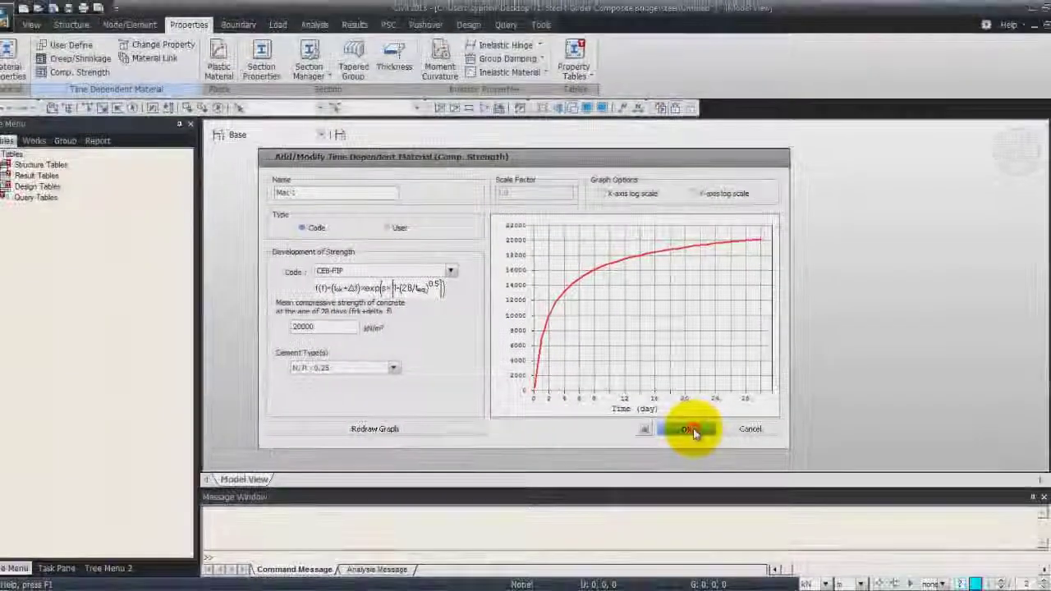
{"action": "left_click", "coordinate": [702, 440]}
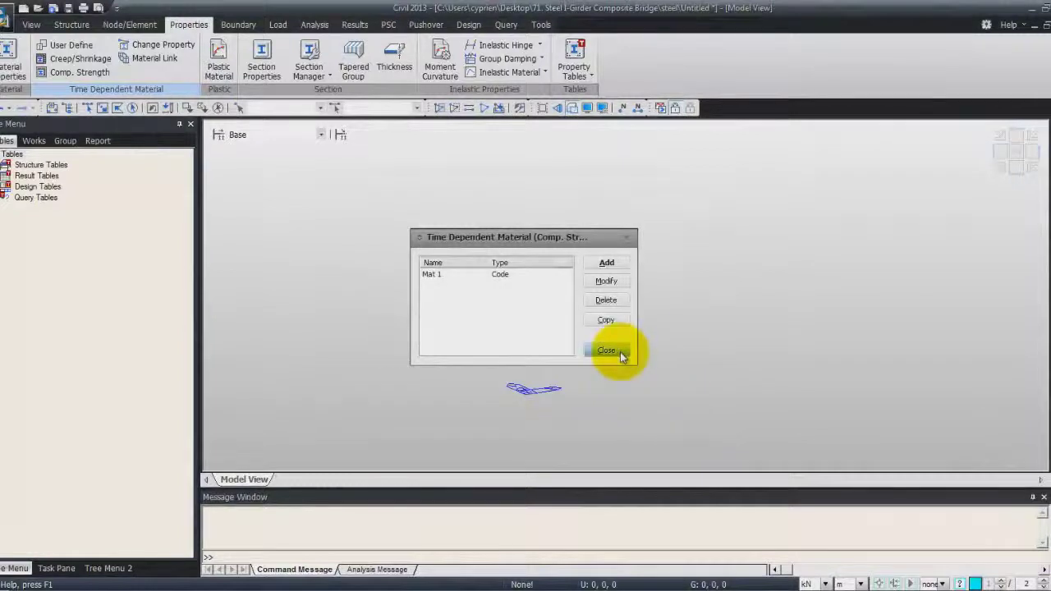
{"action": "left_click", "coordinate": [606, 350]}
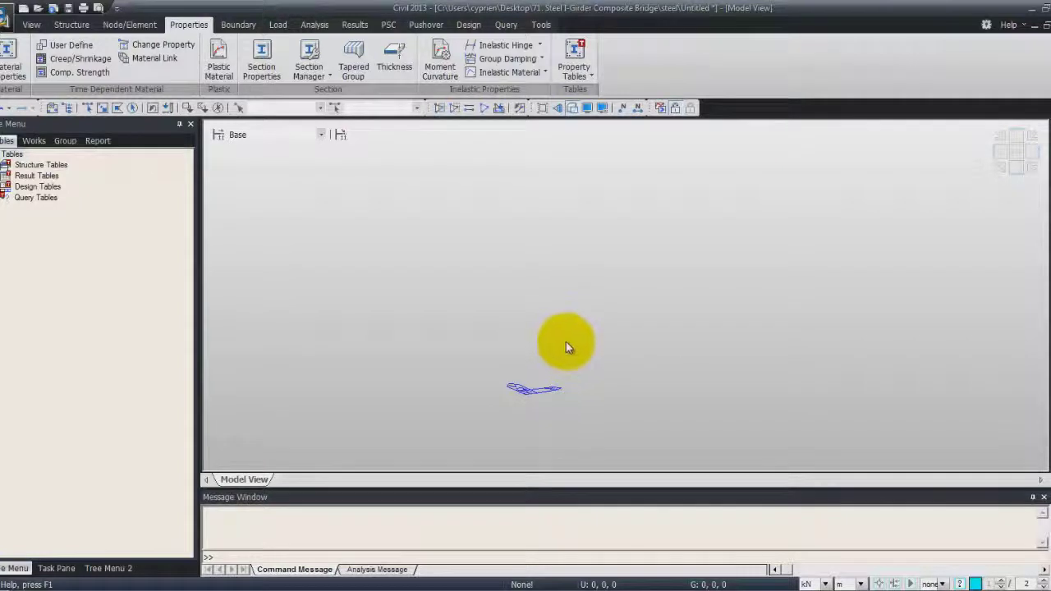
Step: Link creep/shrinkage Mat 1 and compressive strength Mat 1 to the Grade C6000 concrete material
{"action": "left_click", "coordinate": [150, 61]}
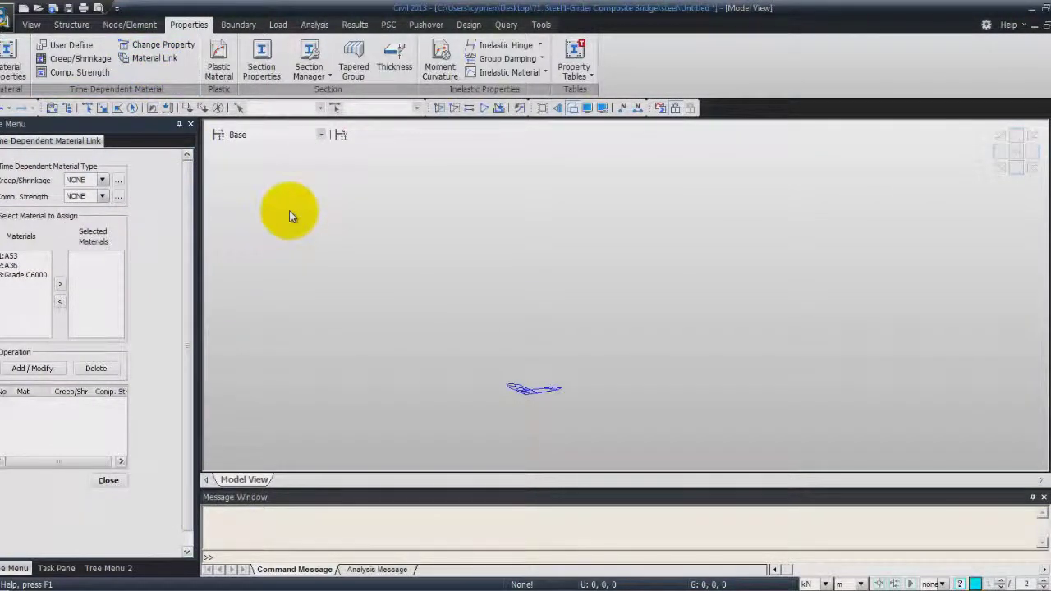
{"action": "left_click", "coordinate": [101, 180]}
{"action": "left_click", "coordinate": [97, 201]}
{"action": "left_click", "coordinate": [101, 196]}
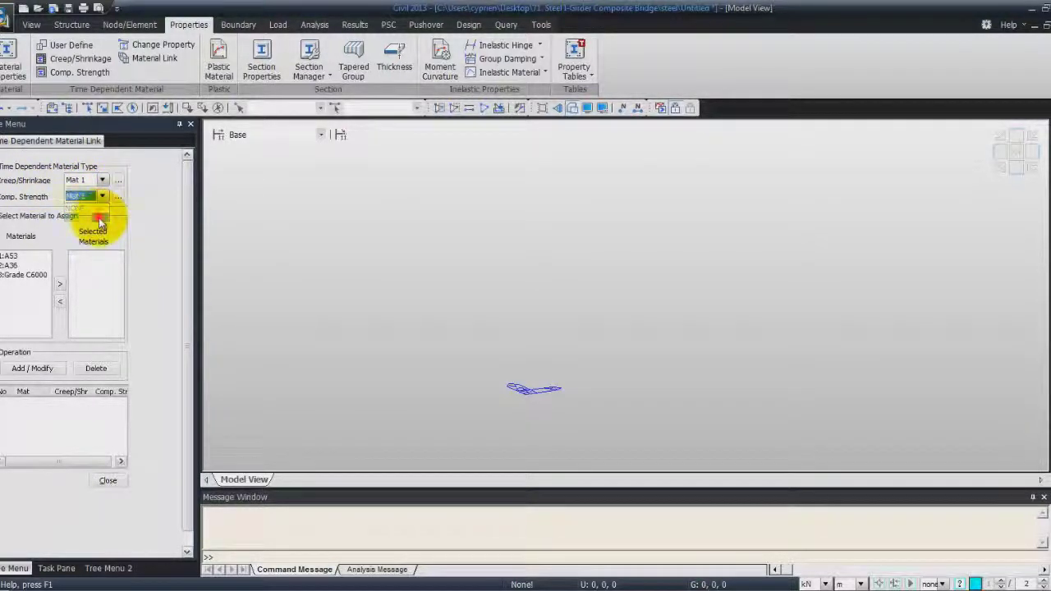
{"action": "left_click", "coordinate": [99, 220]}
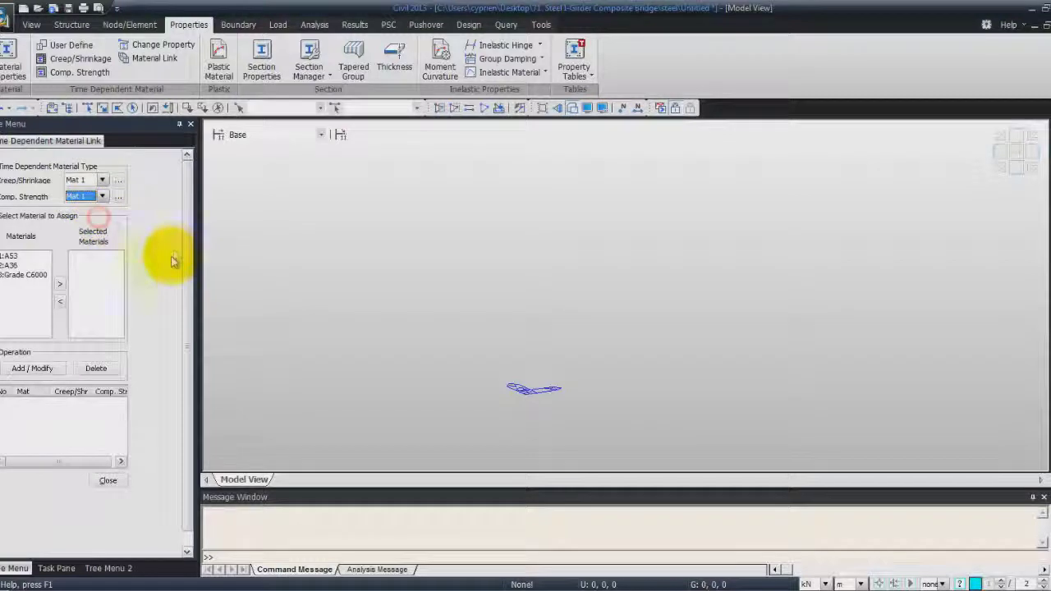
{"action": "left_click", "coordinate": [25, 275]}
{"action": "left_click", "coordinate": [60, 284]}
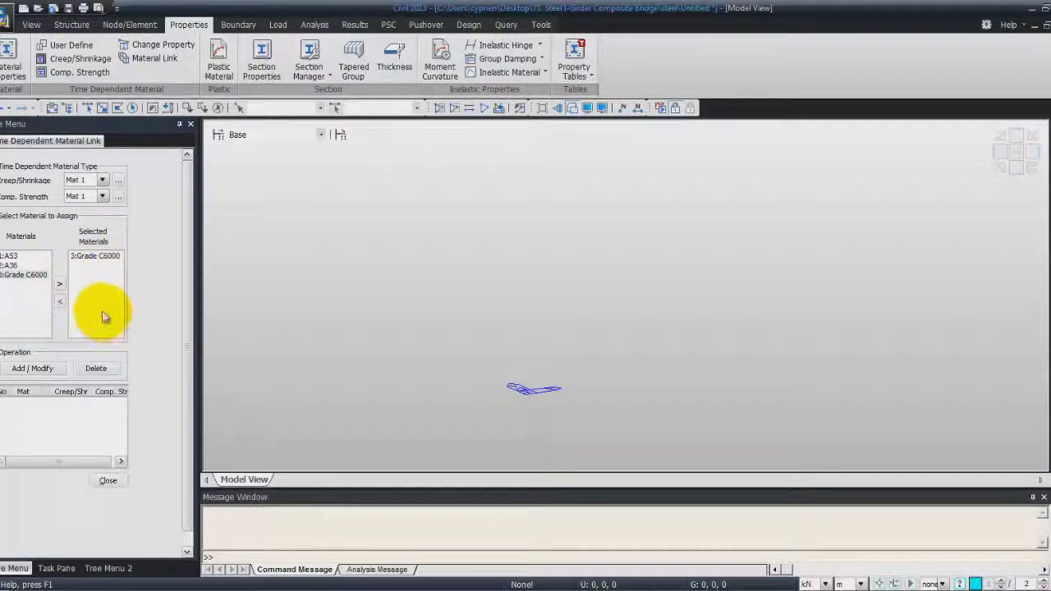
{"action": "left_click", "coordinate": [33, 368]}
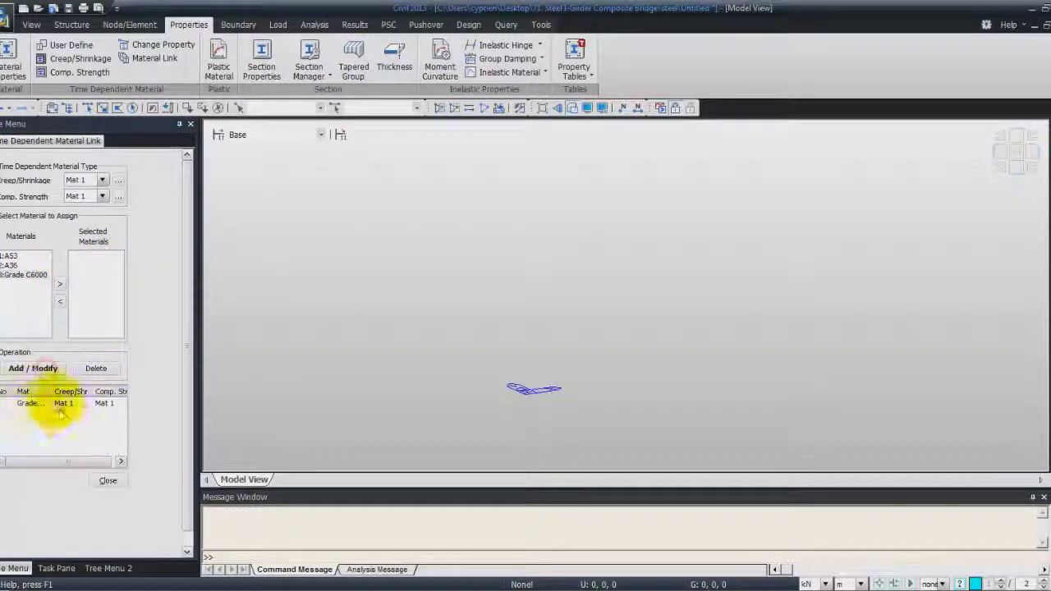
{"action": "left_click", "coordinate": [108, 480]}
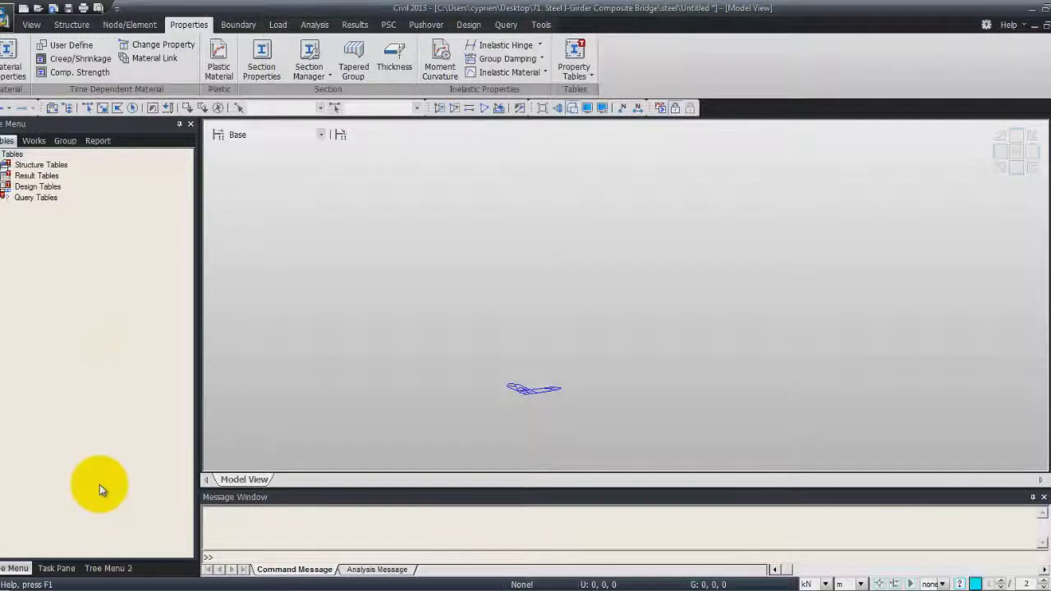
Step: Define a new structure group named SGroup without a suffix and close the group definition
{"action": "left_click", "coordinate": [61, 141]}
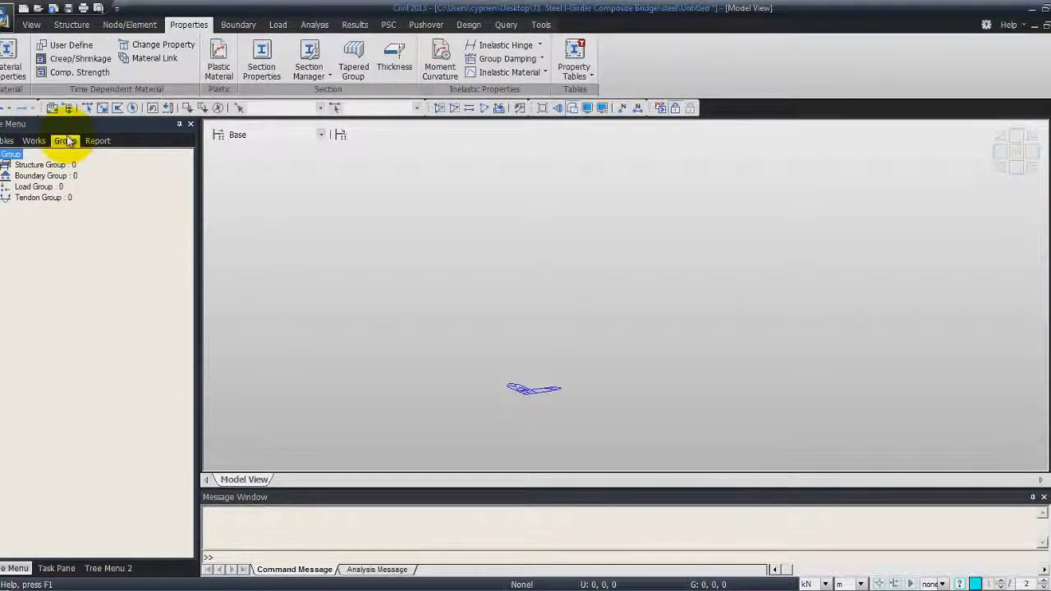
{"action": "left_click", "coordinate": [41, 165]}
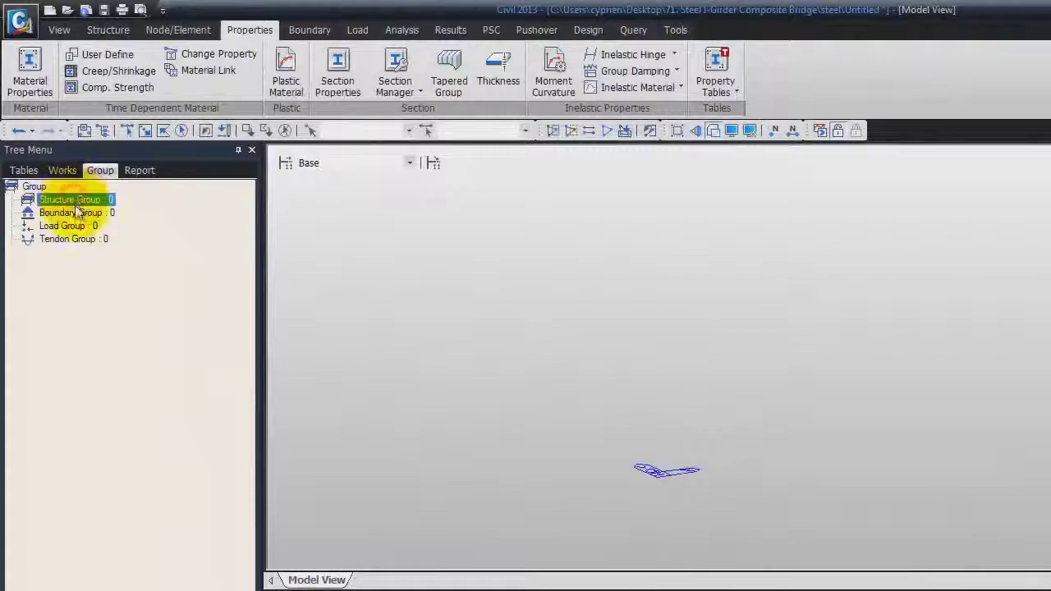
{"action": "right_click", "coordinate": [79, 206]}
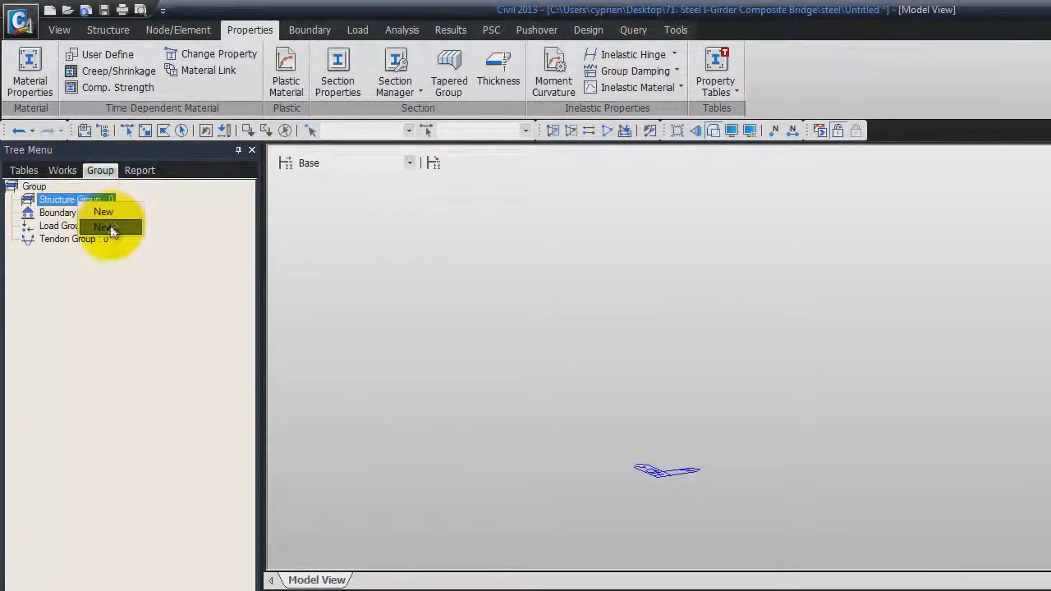
{"action": "left_click", "coordinate": [112, 228]}
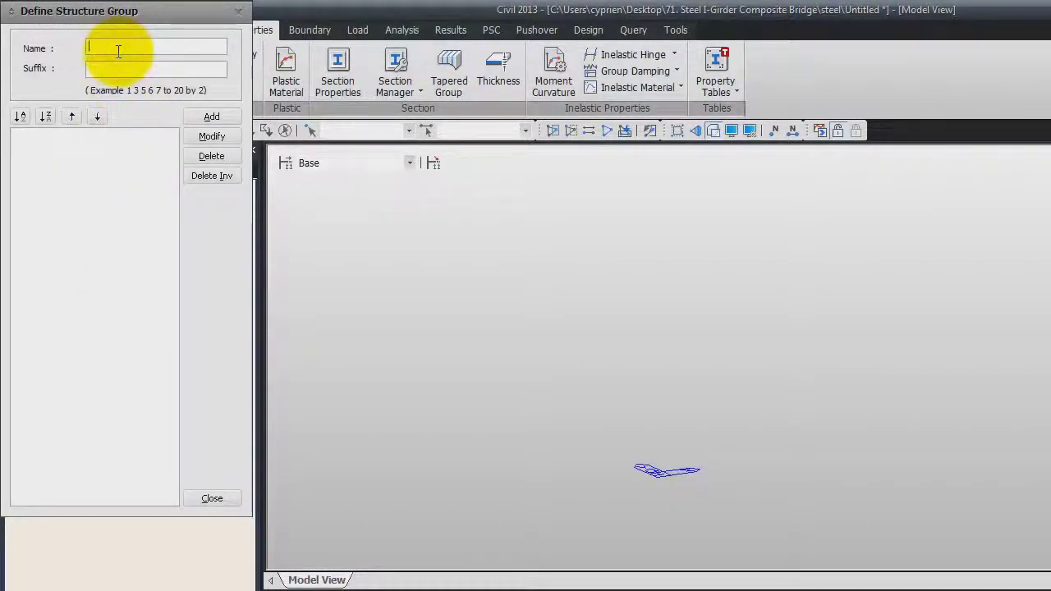
{"action": "type", "text": "SGroup"}
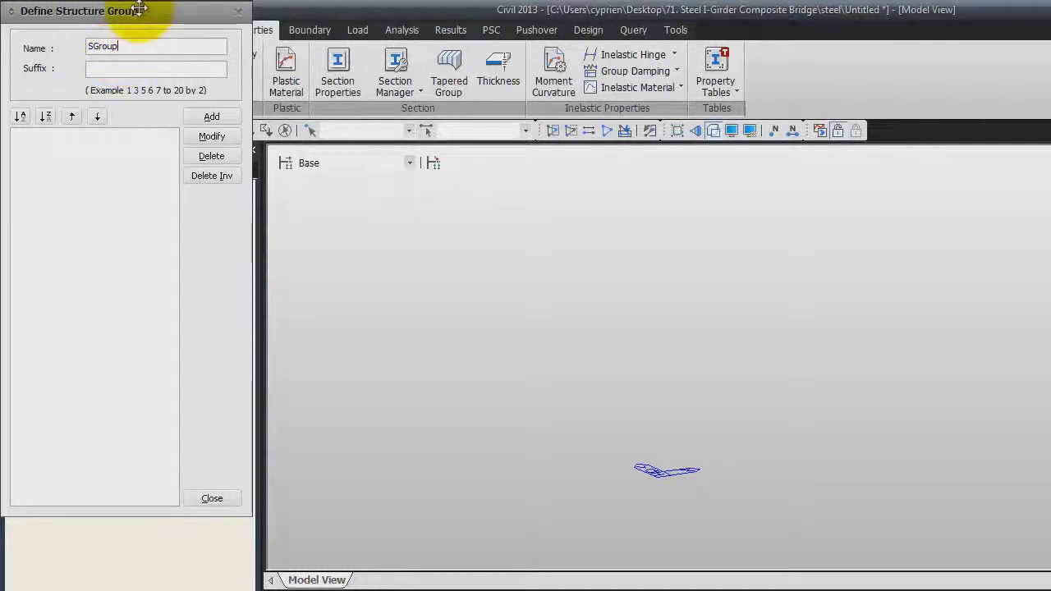
{"action": "left_click", "coordinate": [210, 115]}
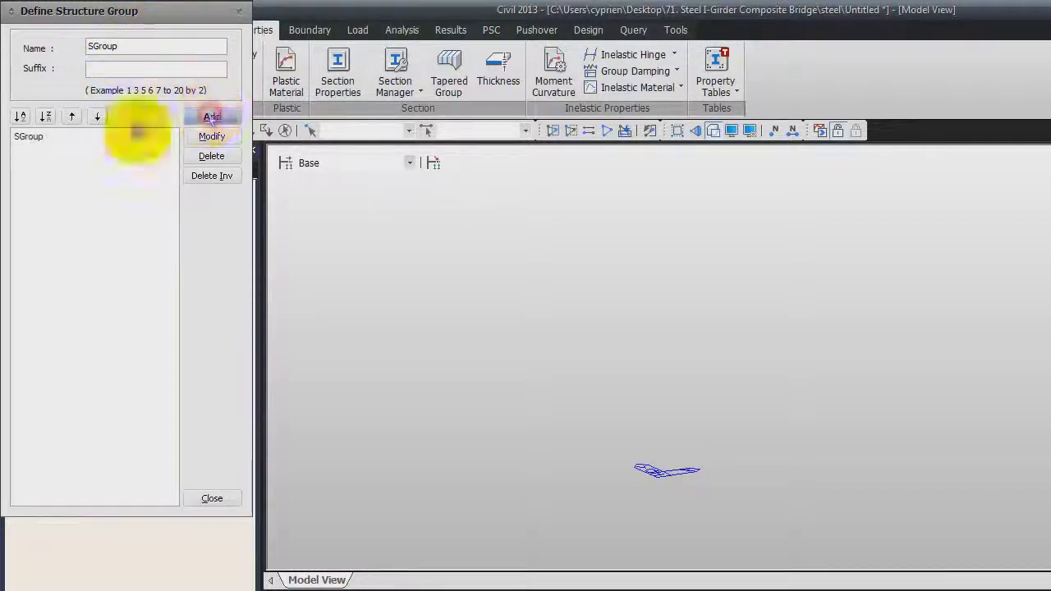
{"action": "left_click", "coordinate": [211, 498]}
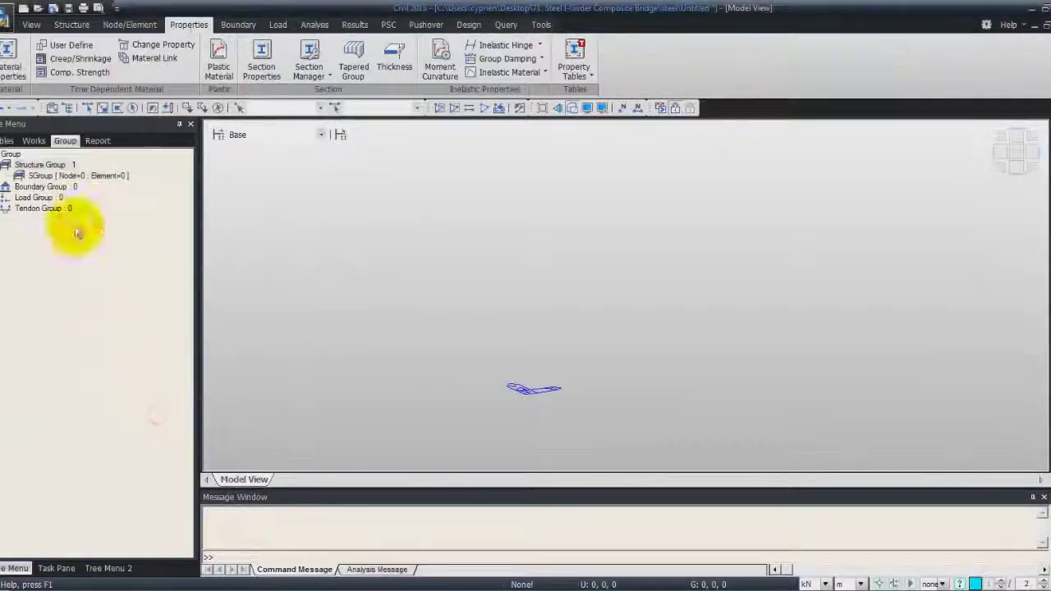
Step: Define a new boundary group named BGroup without a suffix
{"action": "left_click", "coordinate": [42, 187]}
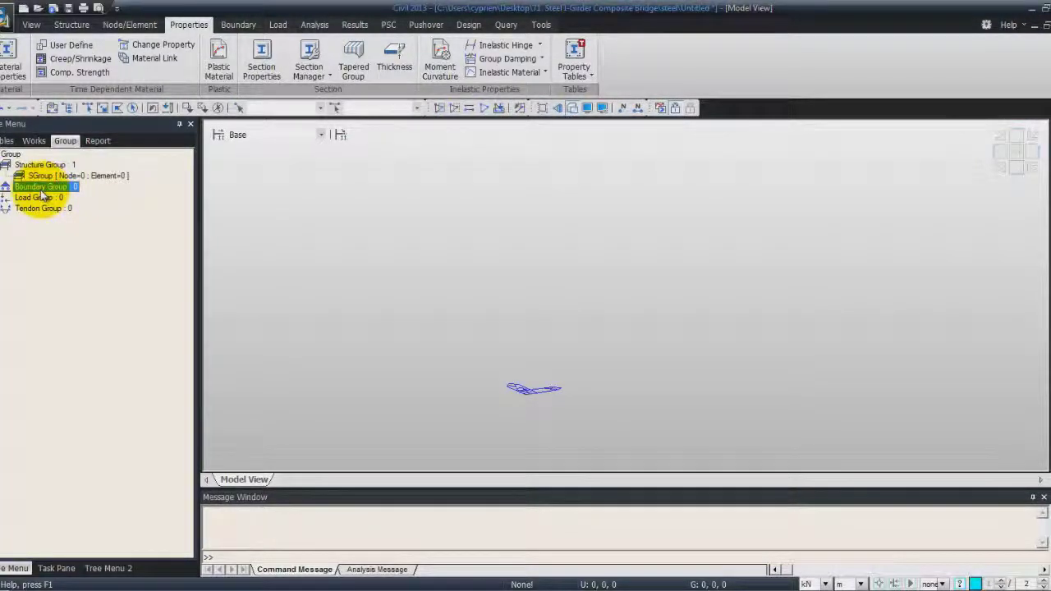
{"action": "right_click", "coordinate": [41, 190]}
{"action": "left_click", "coordinate": [61, 211]}
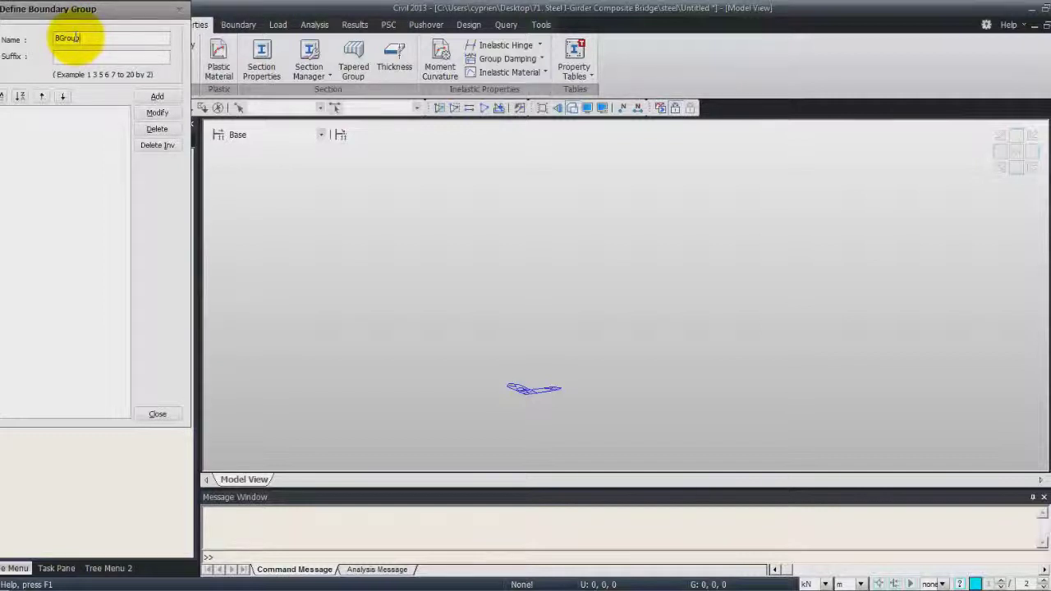
{"action": "left_click", "coordinate": [157, 97]}
Step: Add boundary groups named E_Width with suffix 1to3 and close the boundary group definition
{"action": "left_click_drag", "start_coordinate": [98, 38], "coordinate": [39, 44]}
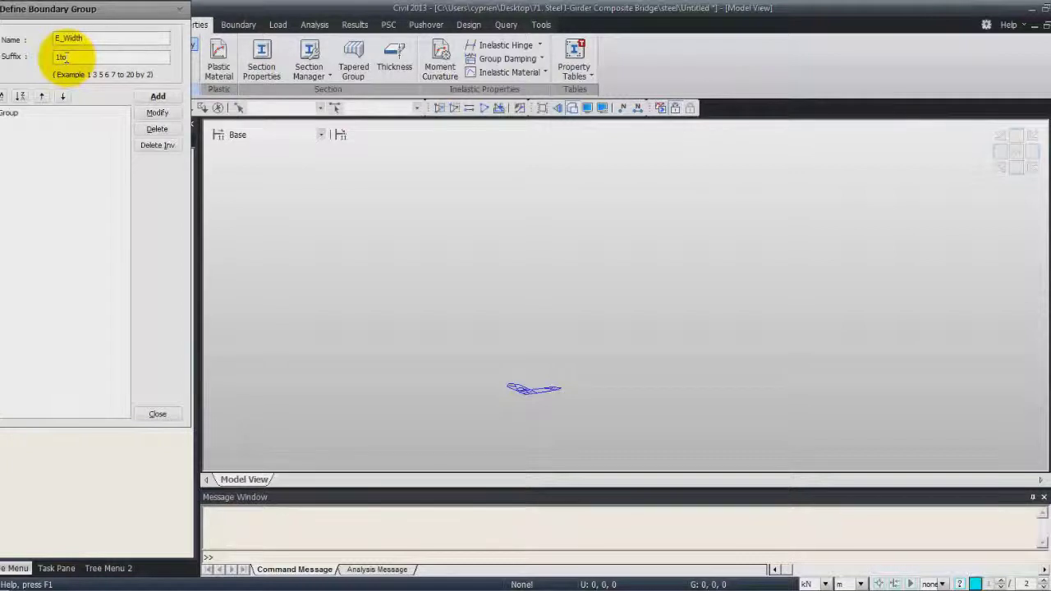
{"action": "type", "text": "3"}
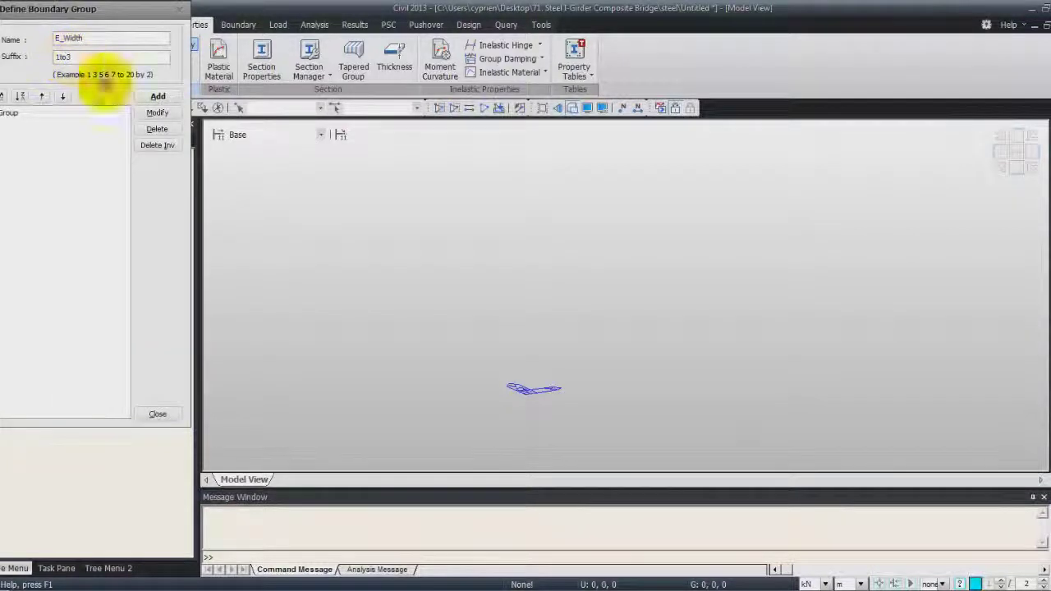
{"action": "left_click", "coordinate": [158, 96]}
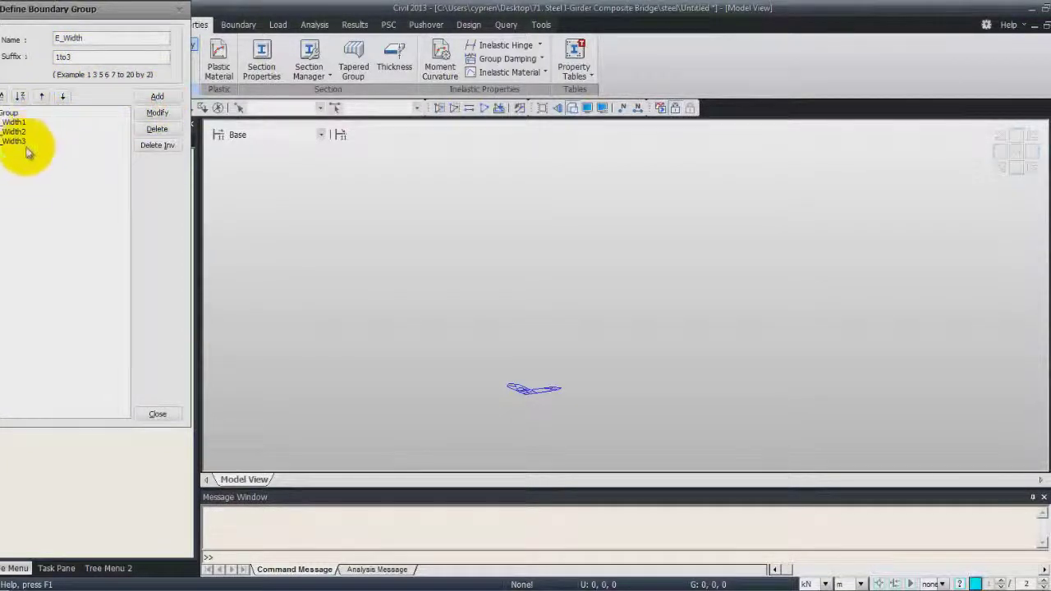
{"action": "left_click", "coordinate": [156, 414]}
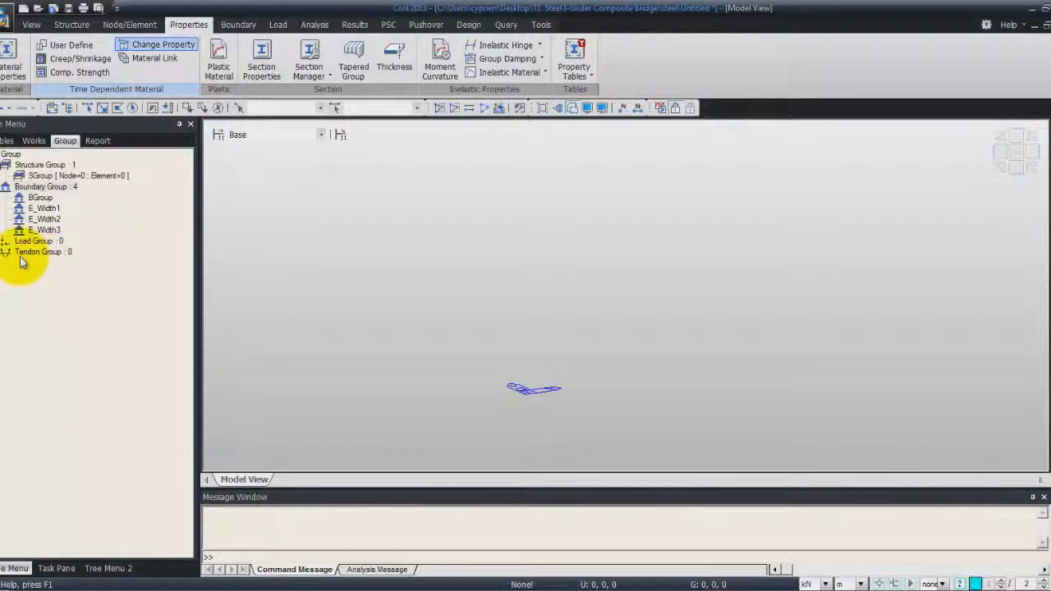
Step: Define new load groups named DL(BC) with suffix 1to4
{"action": "right_click", "coordinate": [37, 243]}
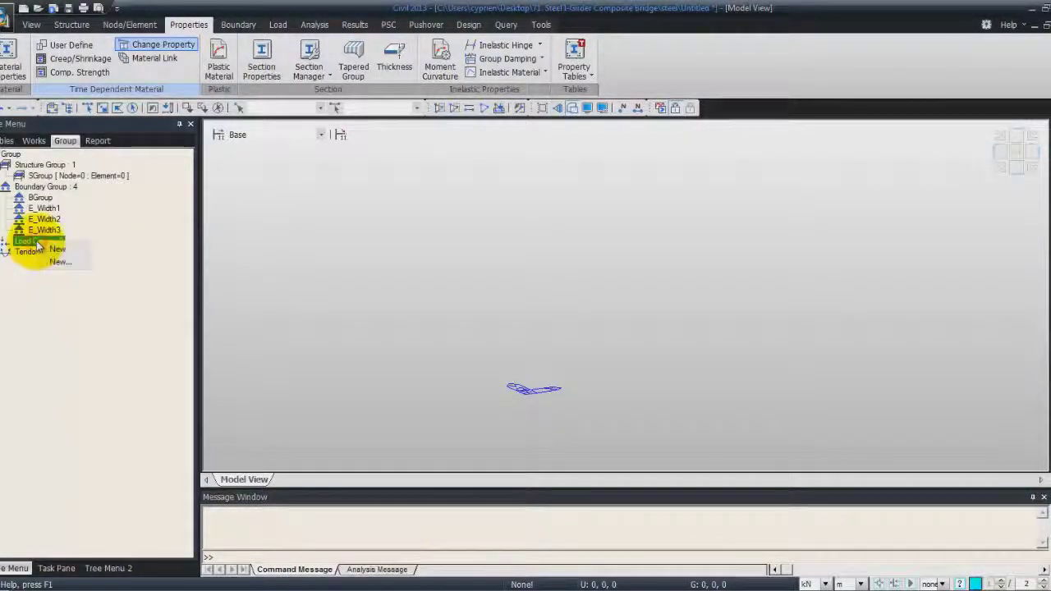
{"action": "left_click", "coordinate": [59, 261]}
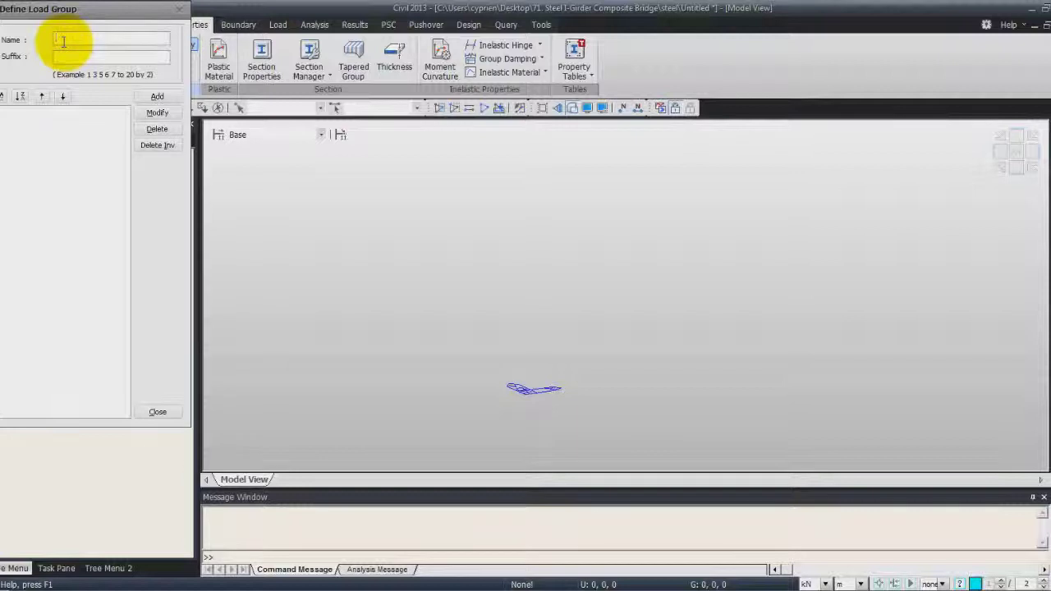
{"action": "type", "text": "DL(BC"}
{"action": "left_click", "coordinate": [74, 55]}
{"action": "type", "text": "1"}
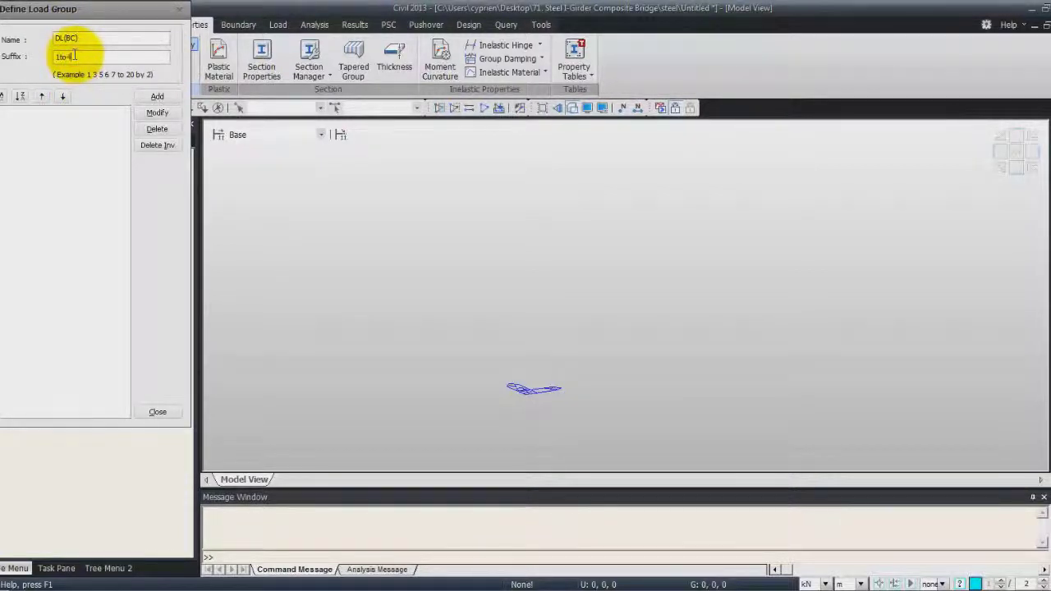
{"action": "type", "text": "to4"}
{"action": "left_click", "coordinate": [157, 96]}
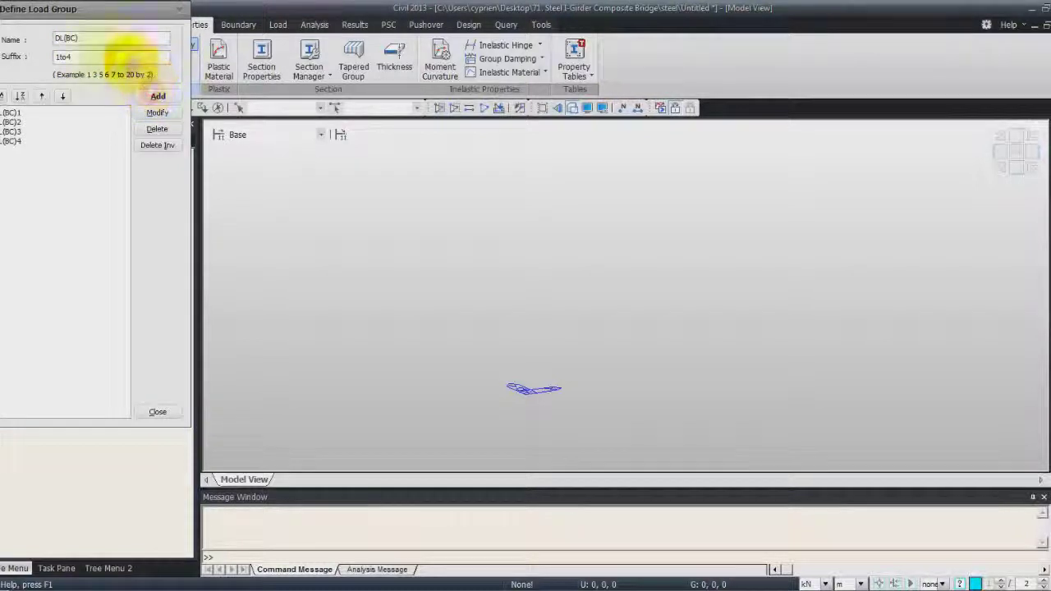
Step: Add load groups named DL(AC) with suffix 1to4
{"action": "double_click", "coordinate": [70, 37]}
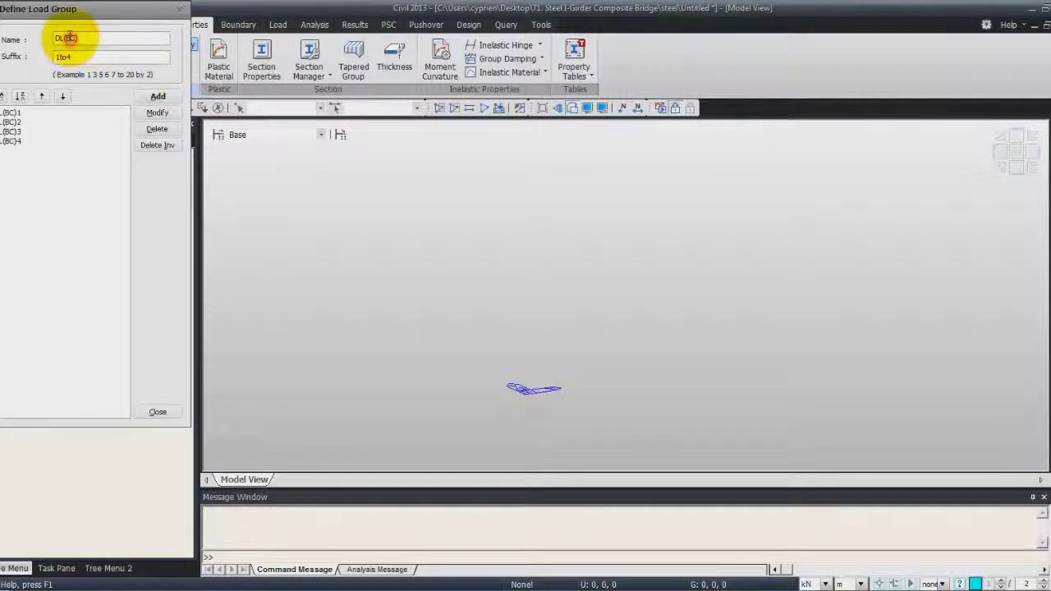
{"action": "key", "text": "BackSpace"}
{"action": "type", "text": "AC"}
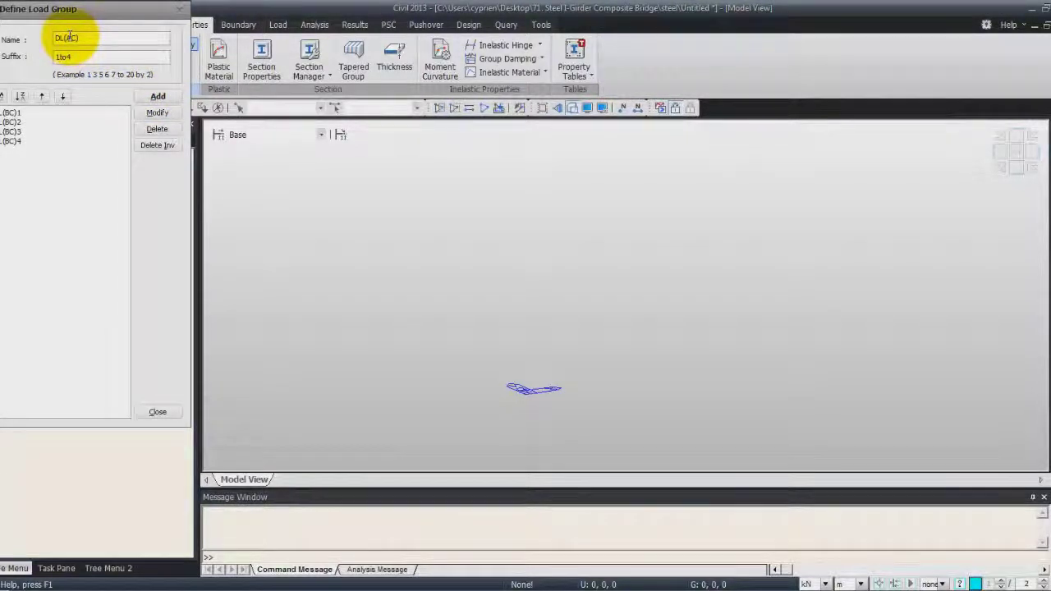
{"action": "left_click", "coordinate": [157, 96]}
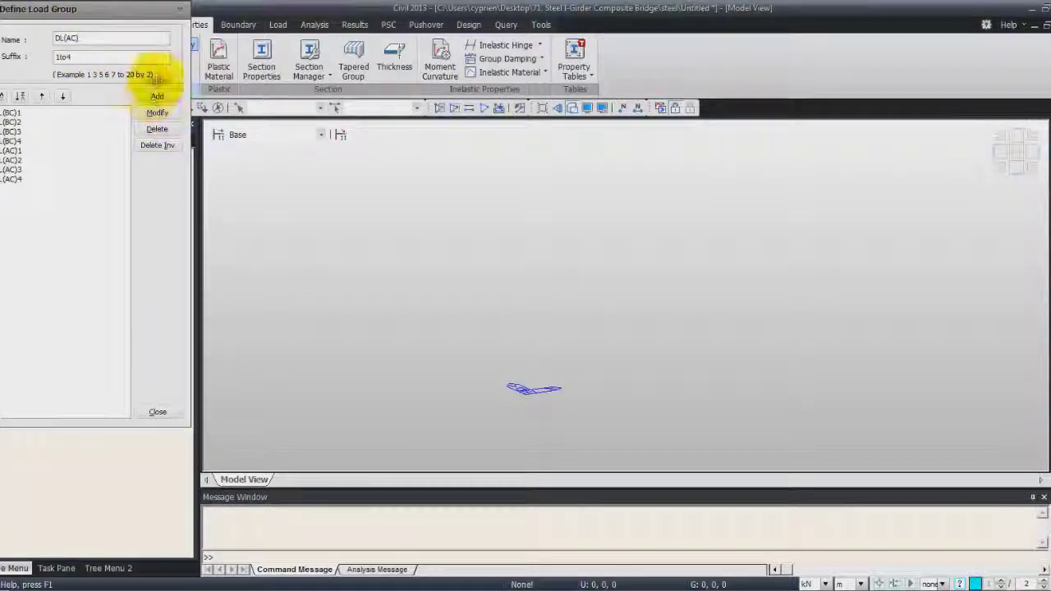
Step: Delete the load groups DL(AC)4, DL(AC)3 and DL(AC)2 from the list
{"action": "left_click", "coordinate": [8, 178]}
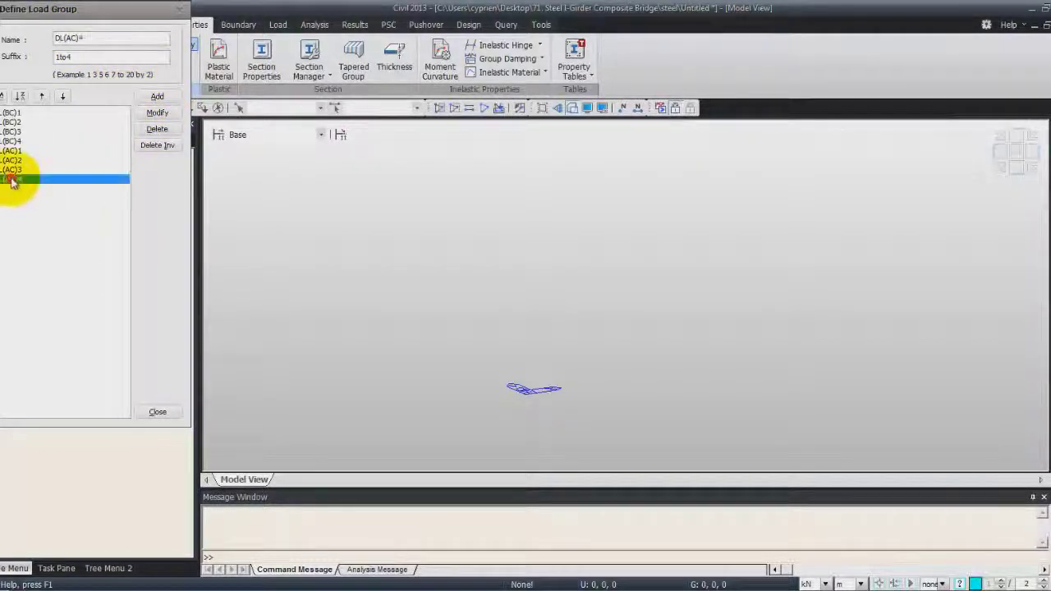
{"action": "left_click", "coordinate": [156, 129]}
{"action": "left_click", "coordinate": [12, 160]}
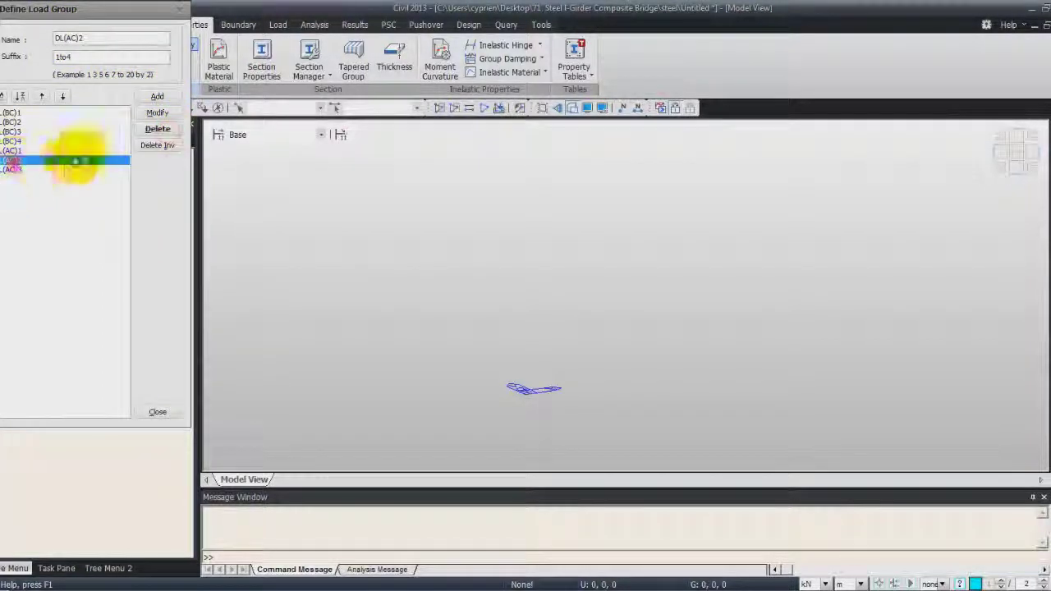
{"action": "left_click", "coordinate": [17, 170]}
{"action": "left_click", "coordinate": [156, 130]}
{"action": "left_click", "coordinate": [20, 162]}
{"action": "left_click", "coordinate": [157, 128]}
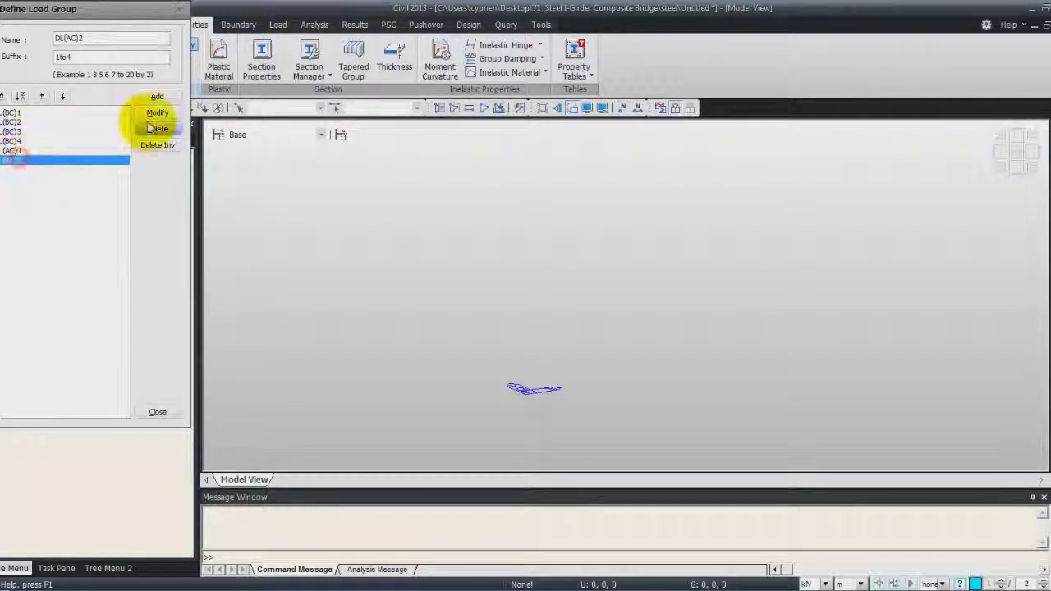
Step: Add a load group named DL(AC) without a suffix, delete DL(AC)1 and close the load group definition
{"action": "left_click", "coordinate": [17, 152]}
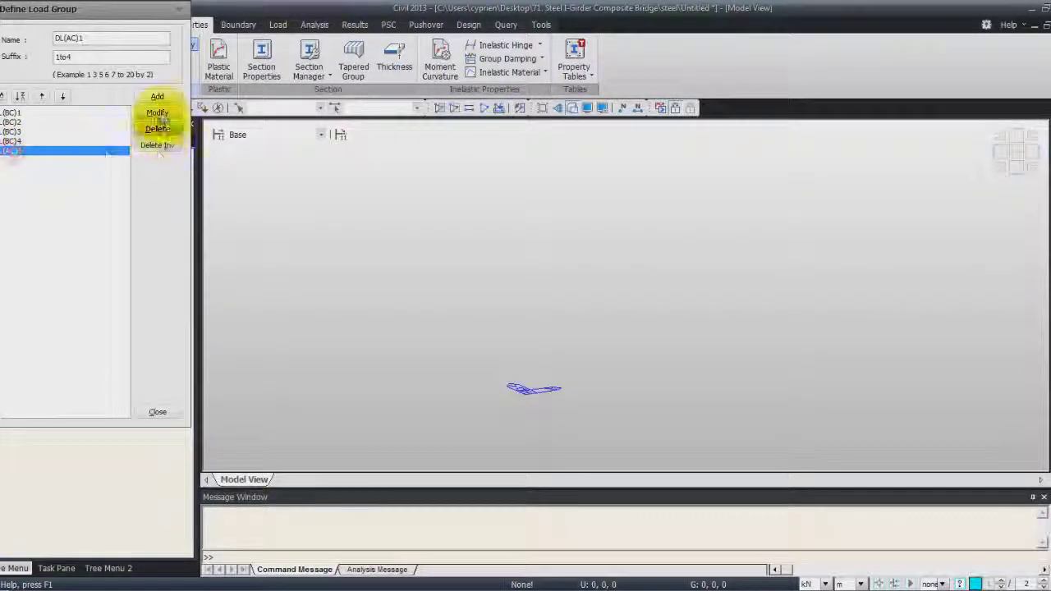
{"action": "left_click", "coordinate": [96, 38]}
{"action": "key", "text": "BackSpace"}
{"action": "double_click", "coordinate": [74, 57]}
{"action": "key", "text": "BackSpace"}
{"action": "left_click", "coordinate": [161, 98]}
{"action": "left_click", "coordinate": [51, 150]}
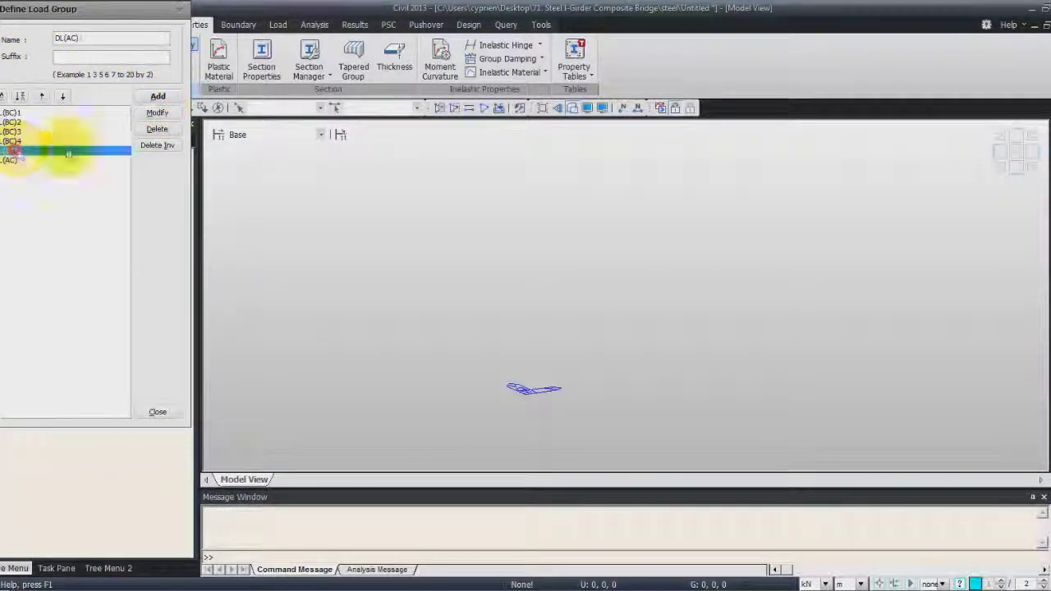
{"action": "left_click", "coordinate": [159, 130]}
{"action": "left_click", "coordinate": [158, 411]}
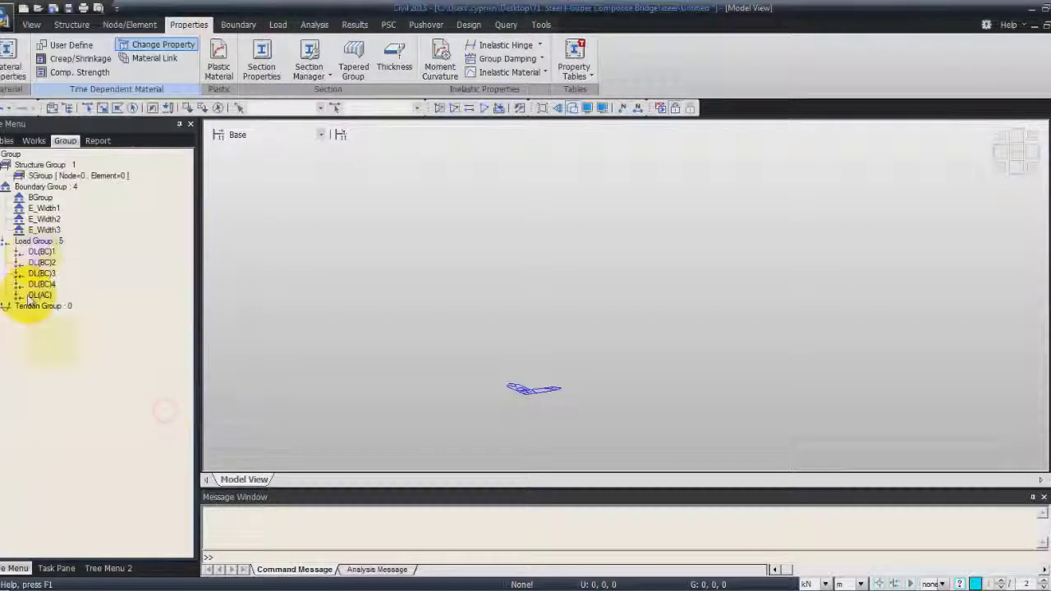